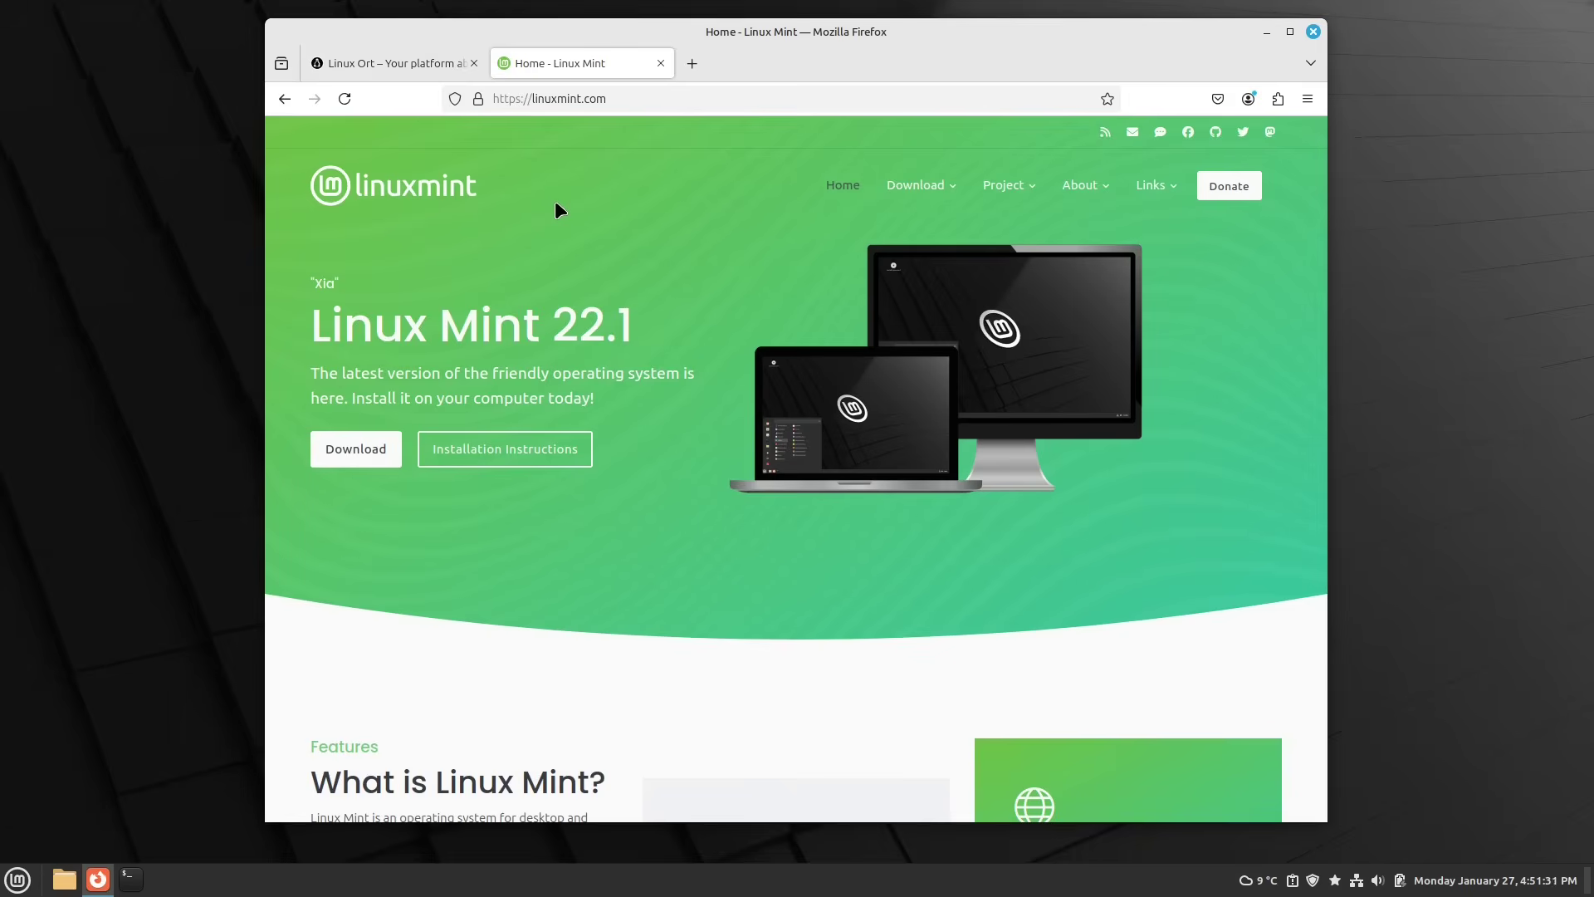
Switch Firefox to the Linux Ort tab showing linuxort.com.
left_click(415, 70)
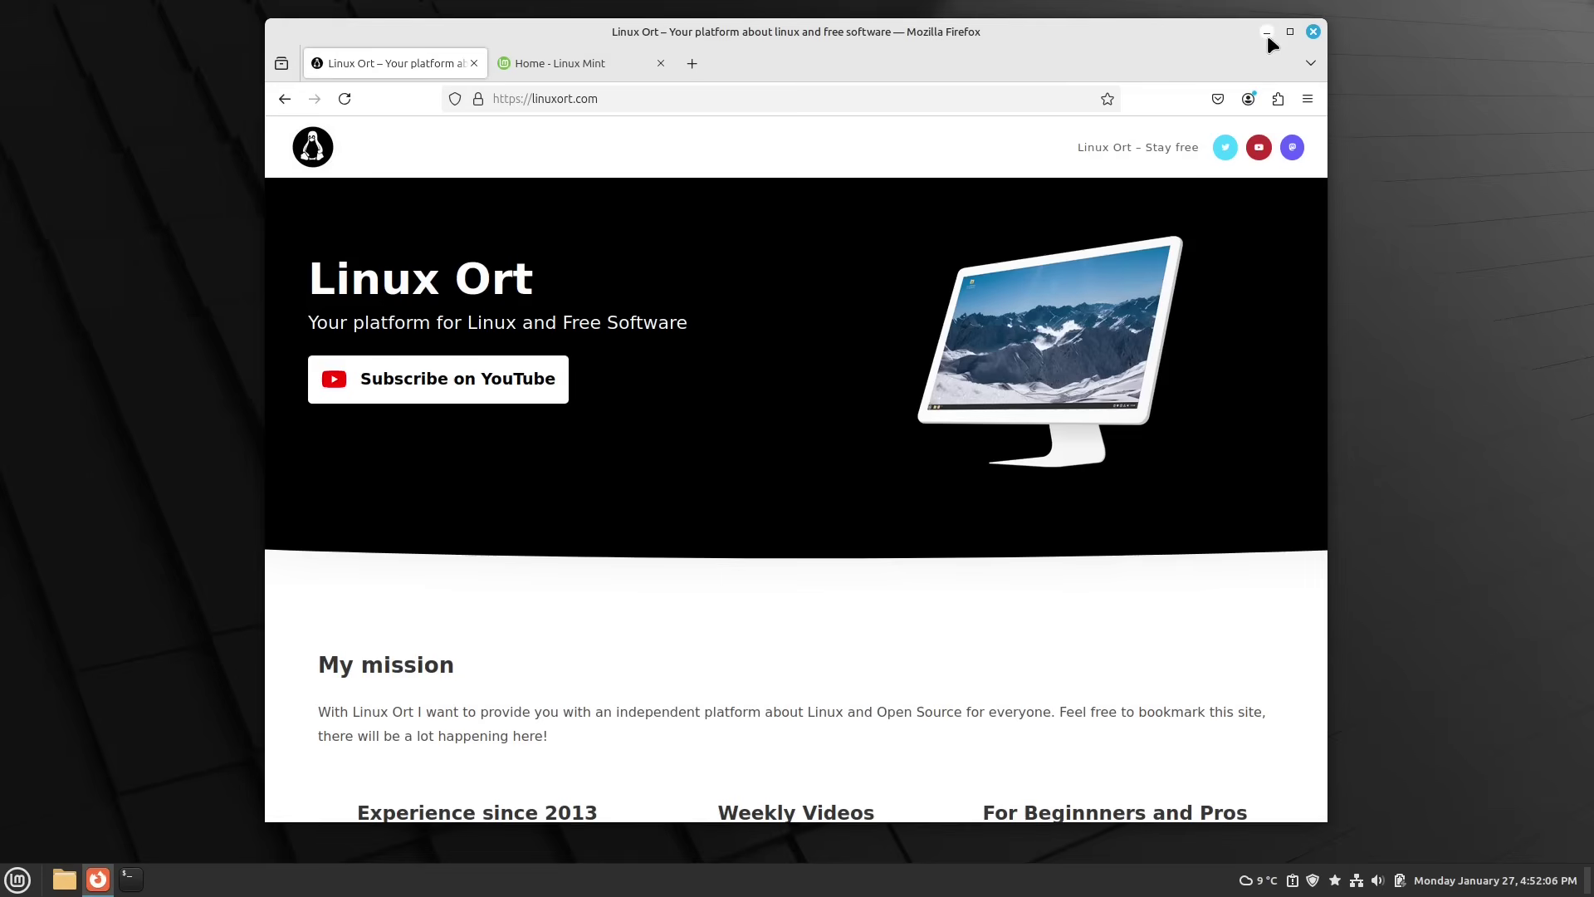
Minimize Firefox and find 'info' in the Menu to check for Linux Mint 22 Cinnamon in System Info.
left_click(1267, 35)
left_click(22, 883)
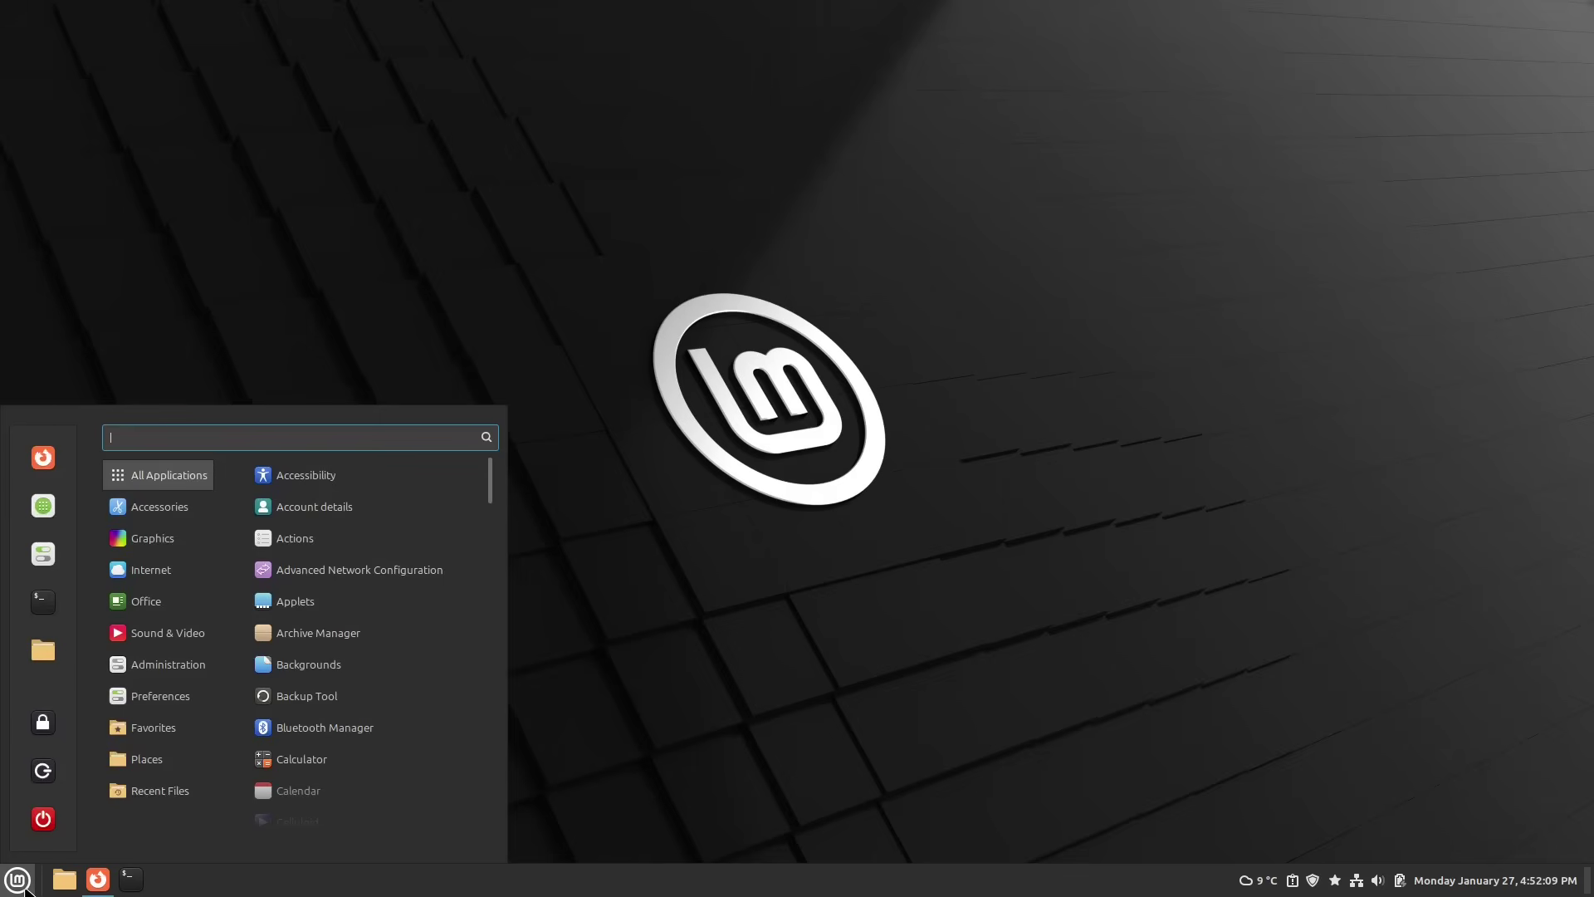
type("info")
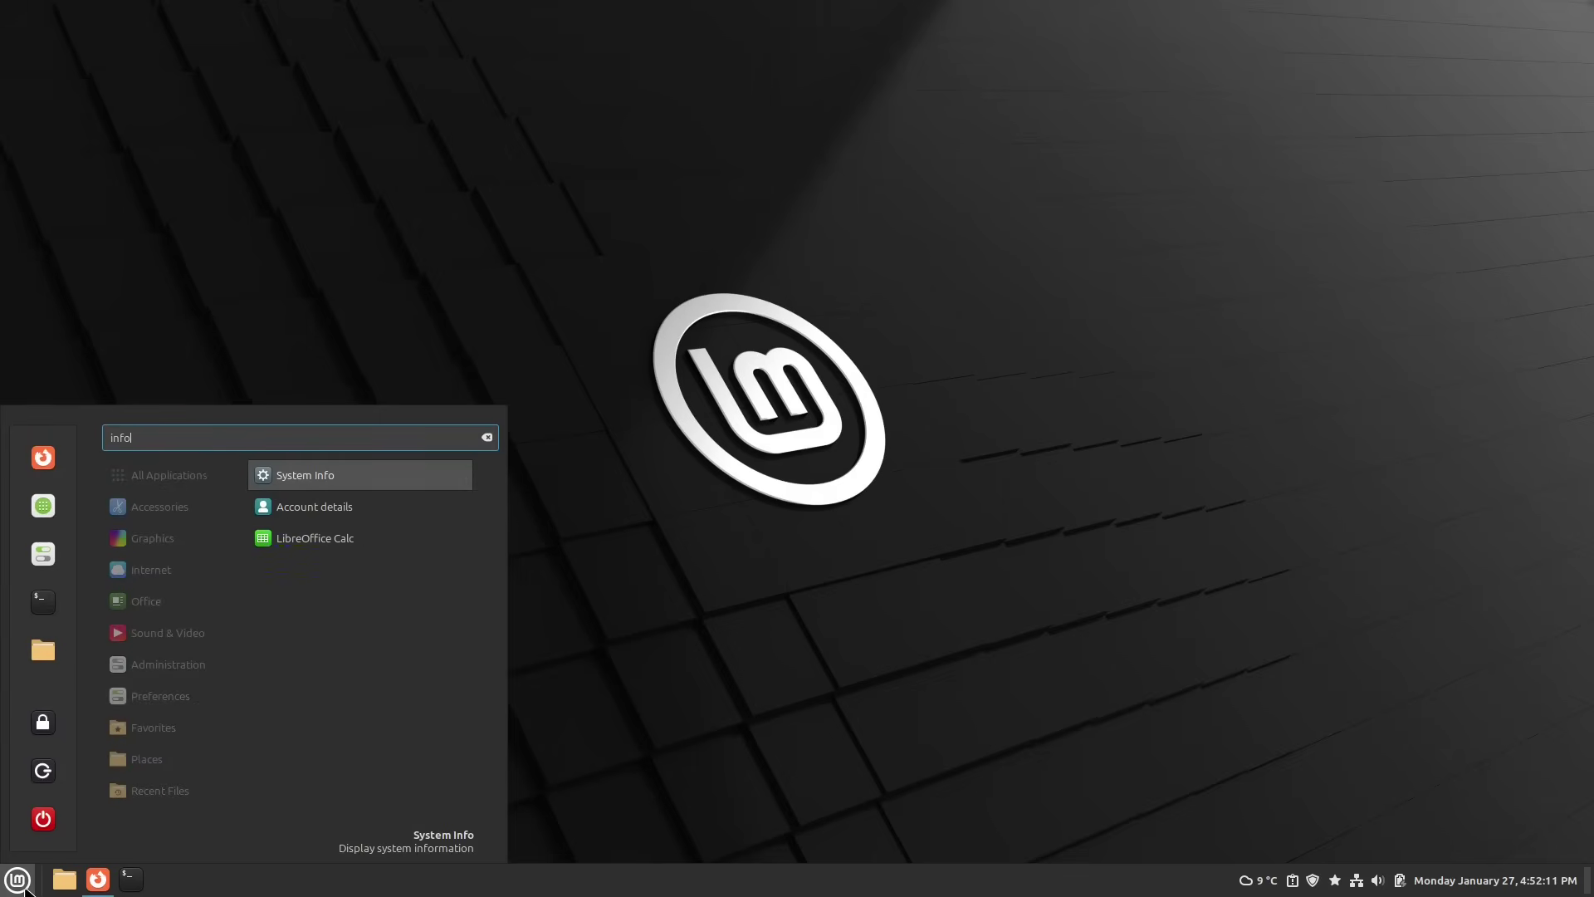
left_click(395, 478)
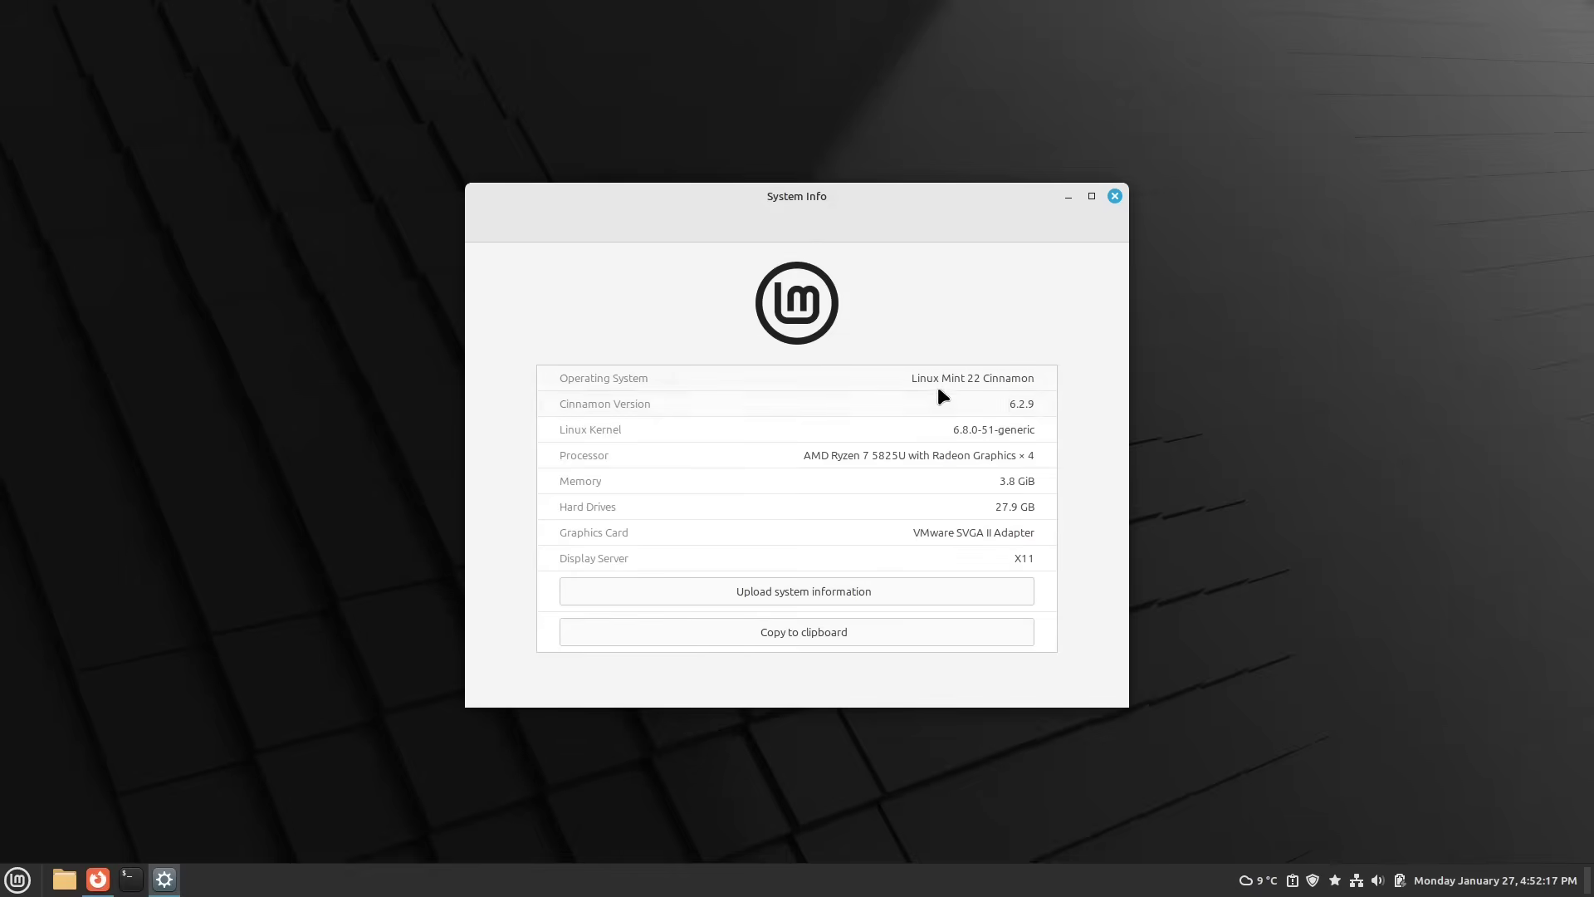
left_click_drag(910, 378, 1126, 408)
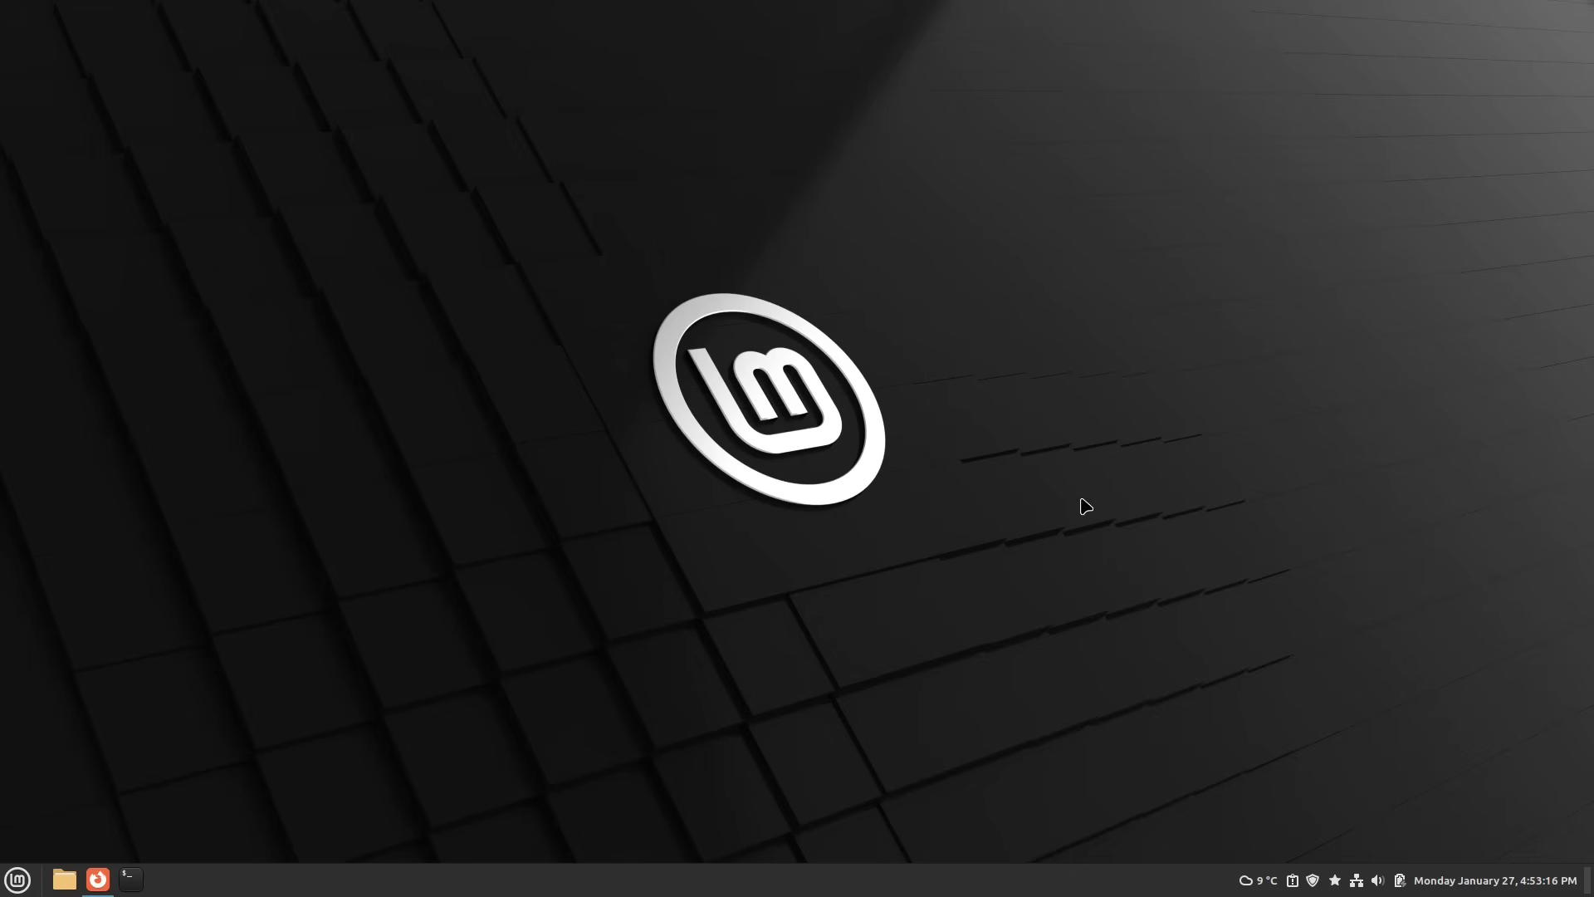
Refresh Update Manager and install all 19 updates (896 MB), authorizing with the account password.
left_click(1313, 882)
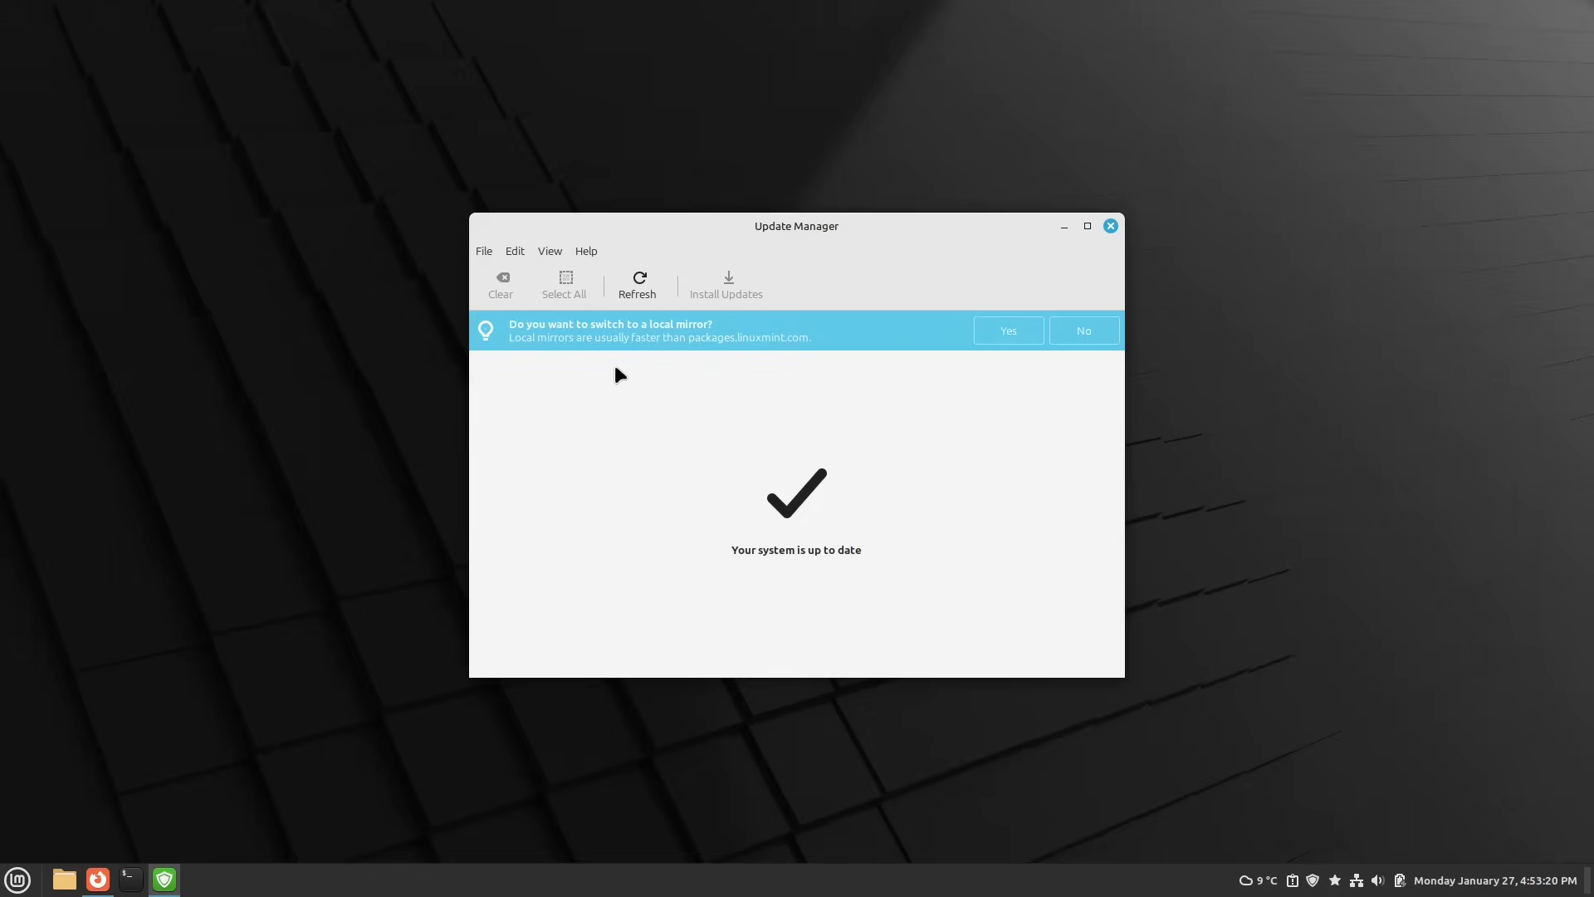
left_click(636, 285)
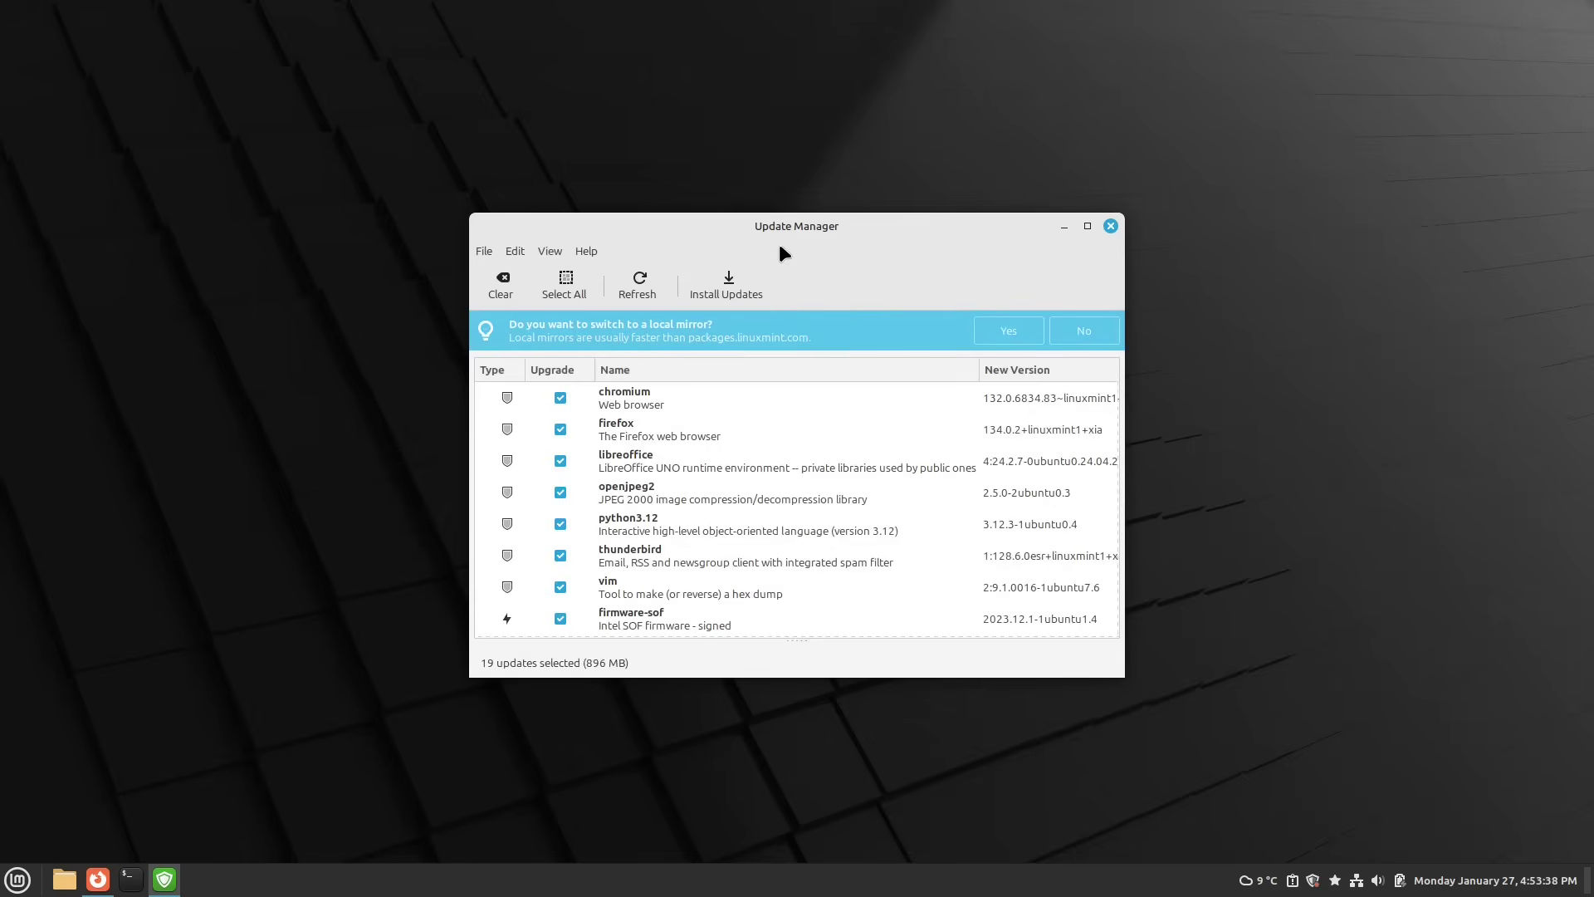
scroll(1018, 525, "down", 5)
scroll(1018, 525, "up", 3)
scroll(1017, 520, "up", 2)
left_click(728, 286)
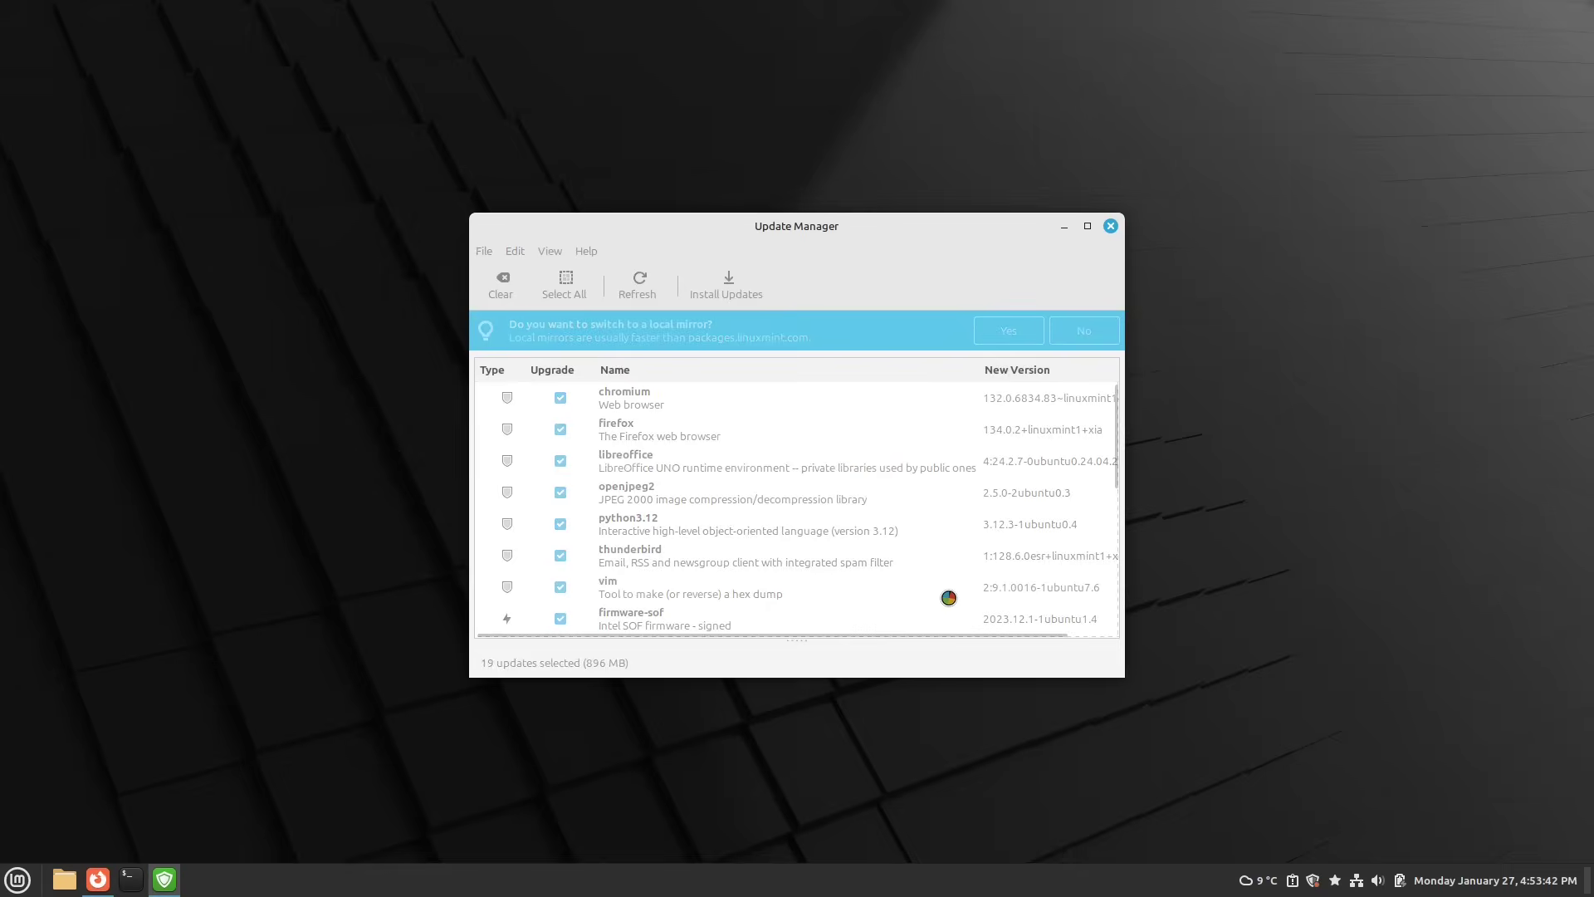
type("••••••••")
key("Return")
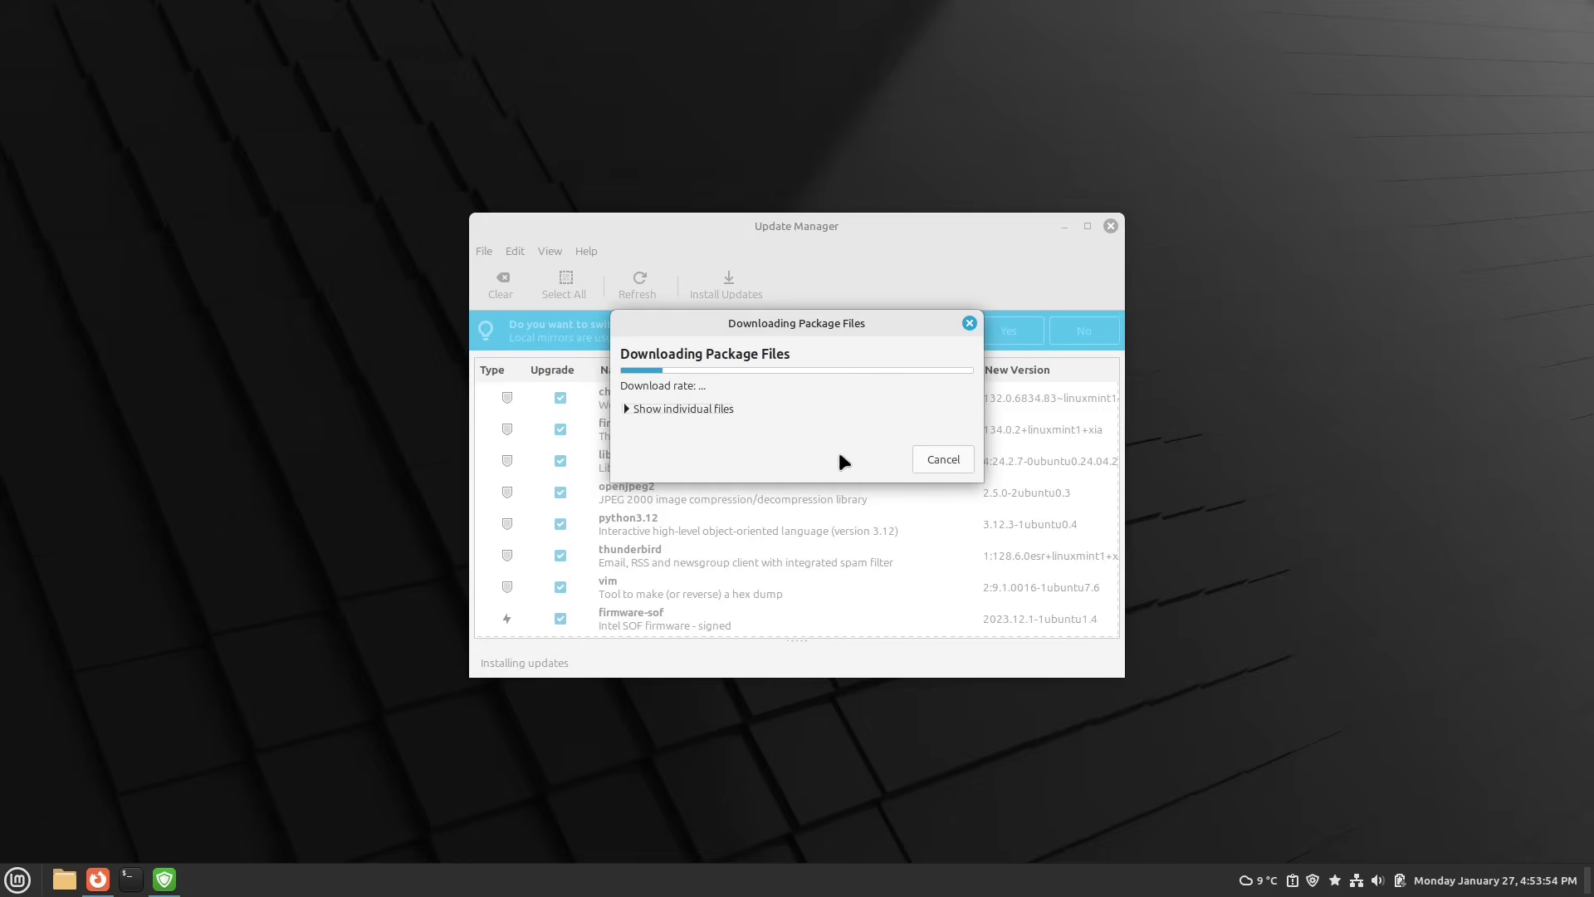
Open the Linux Ort YouTube channel in a new Firefox tab and browse its Videos list.
left_click(100, 878)
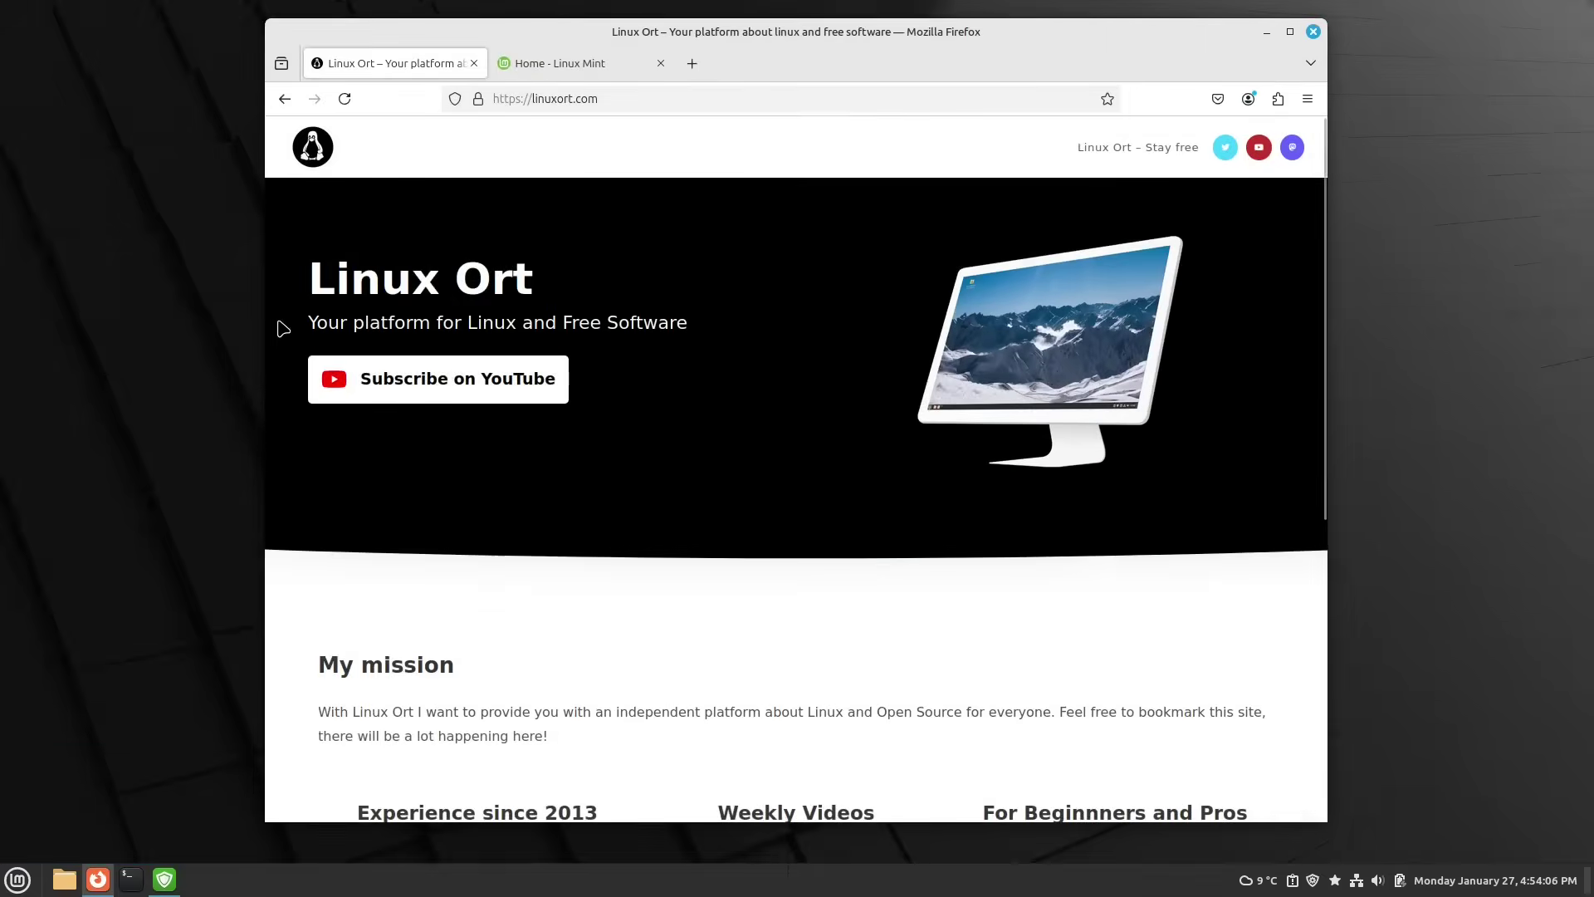
middle_click(487, 369)
left_click(522, 53)
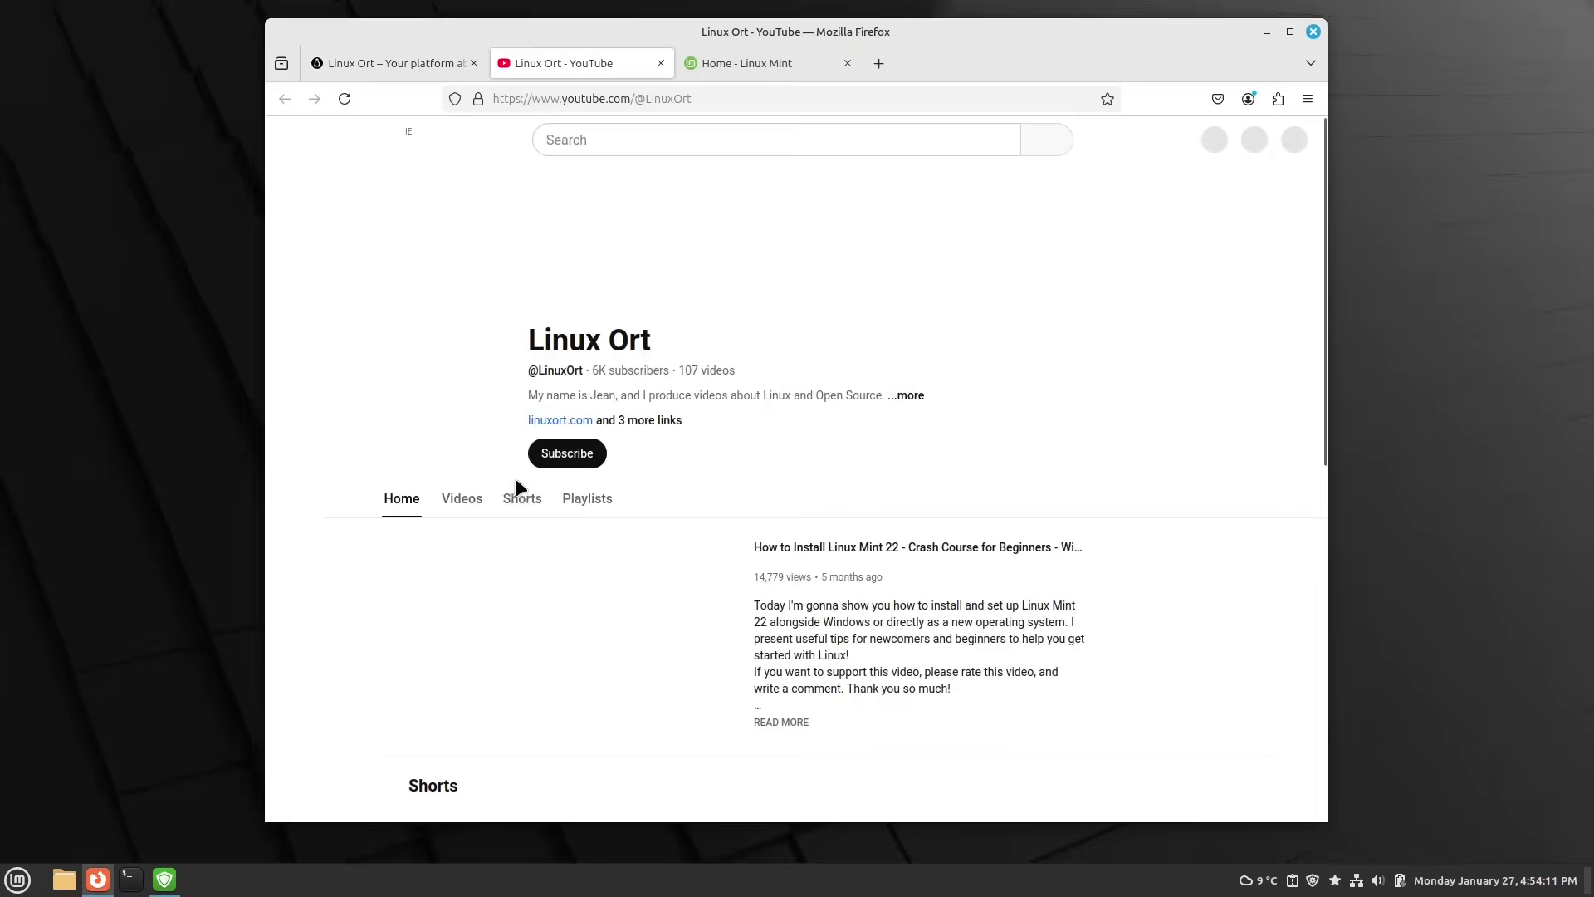
left_click(460, 498)
scroll(362, 587, "down", 4)
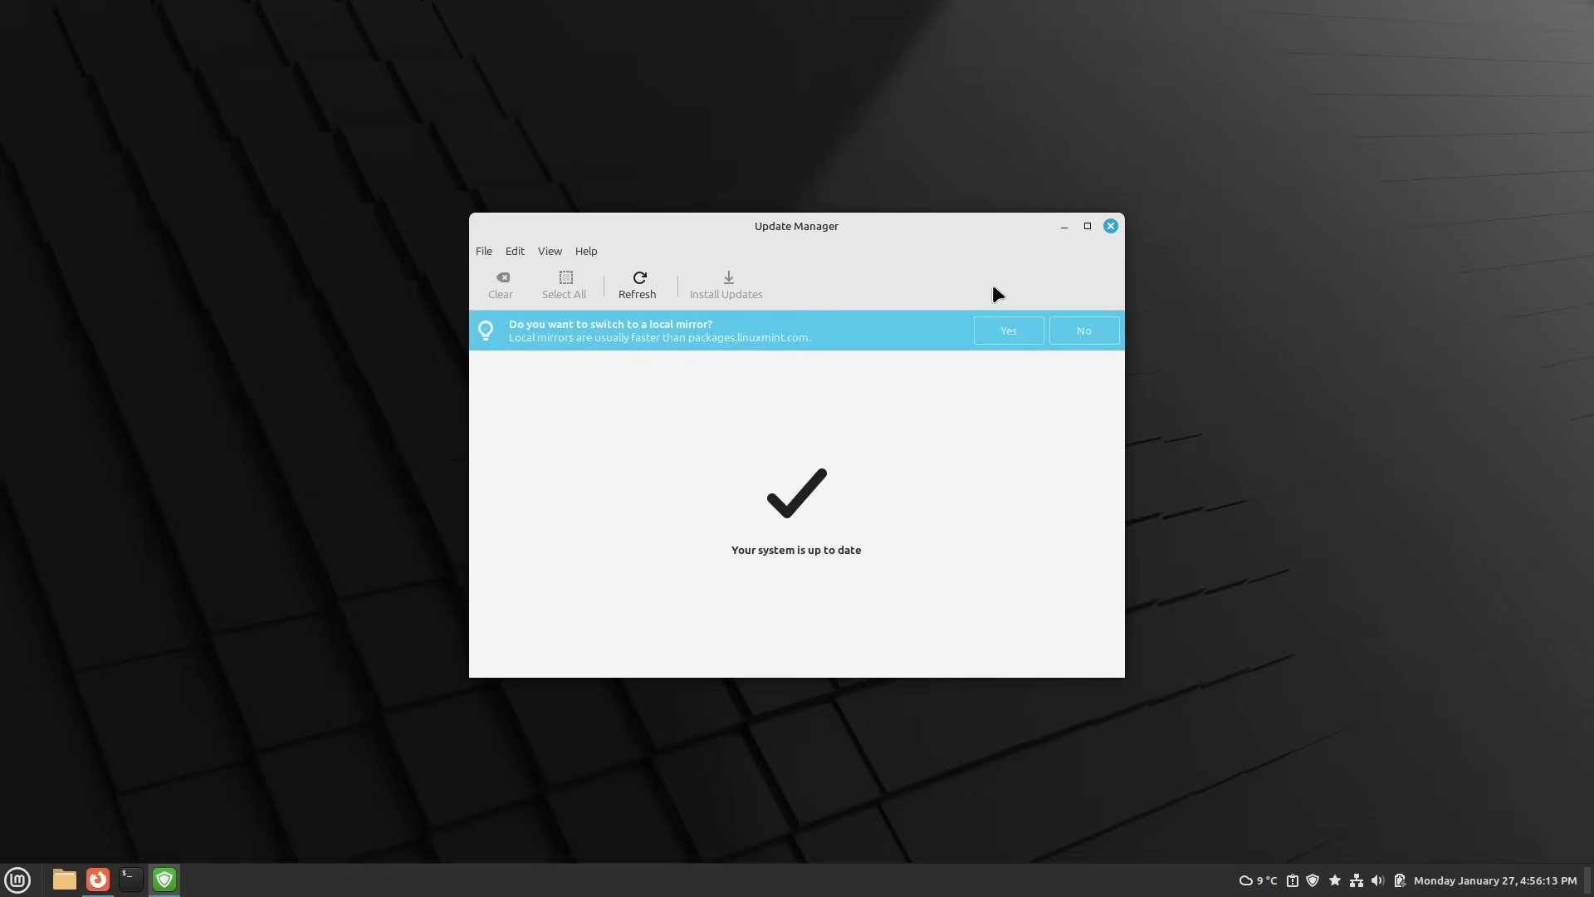
left_click(17, 879)
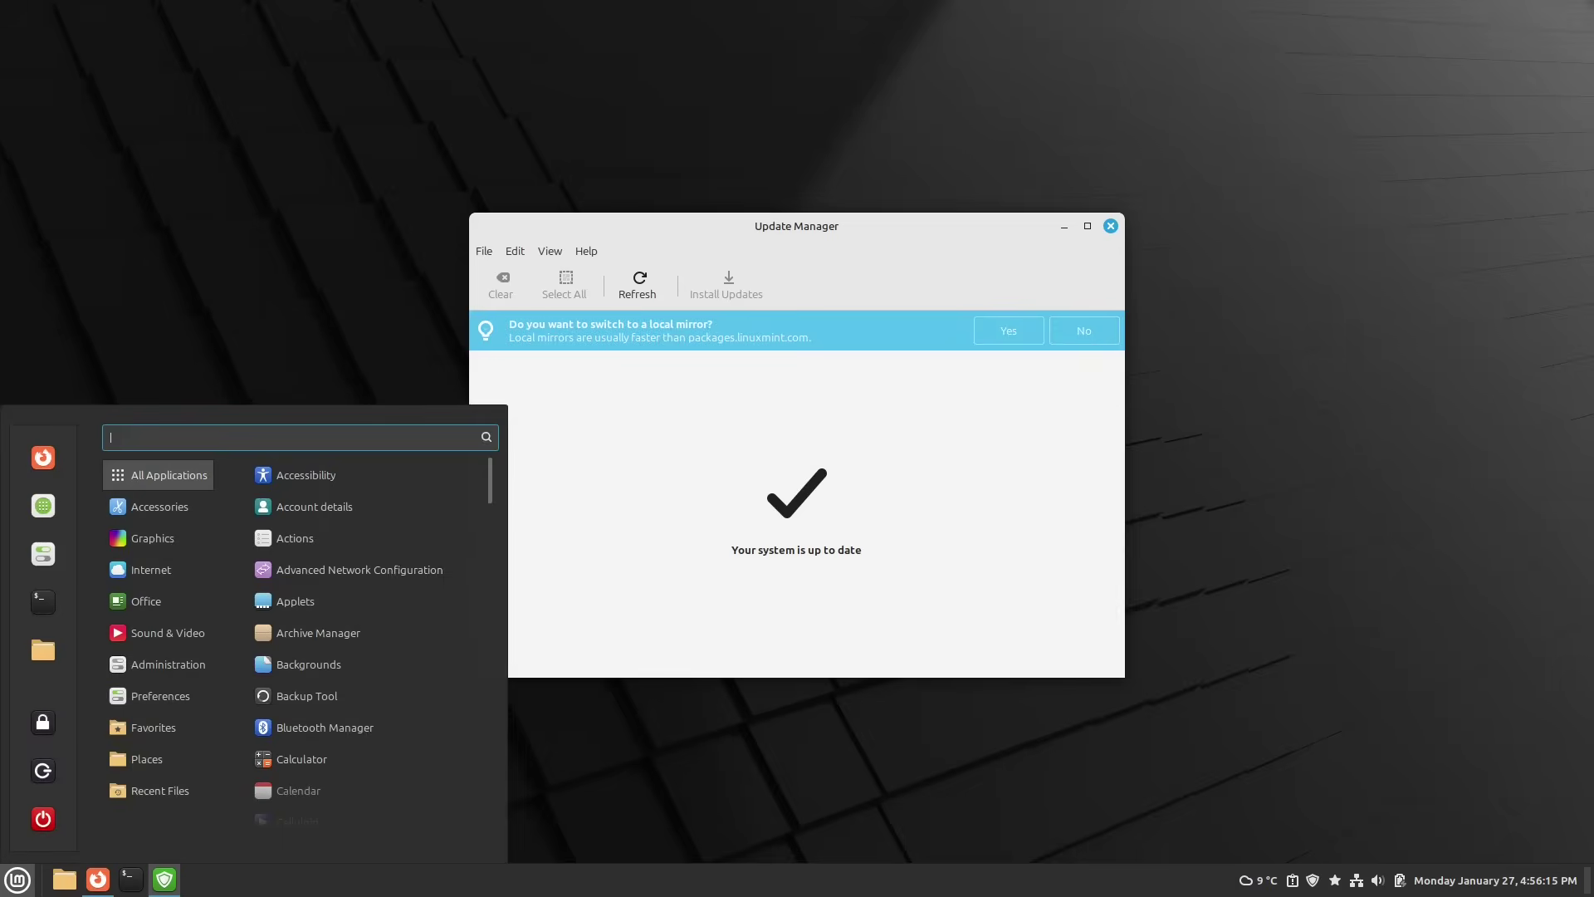
type("apt")
key("Down")
key("Return")
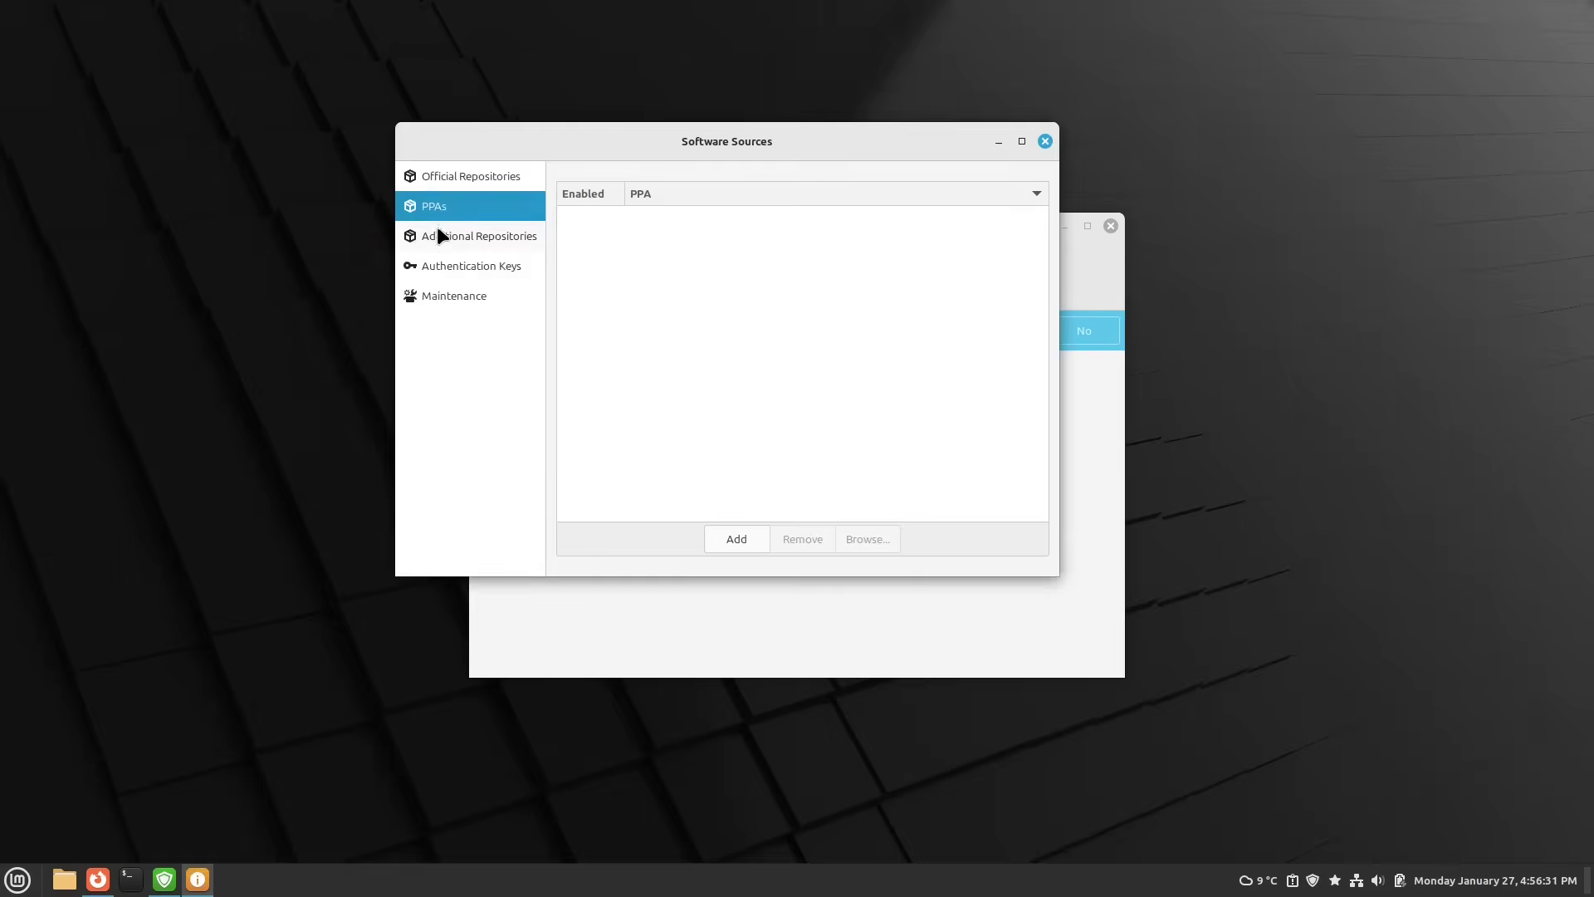
left_click(453, 234)
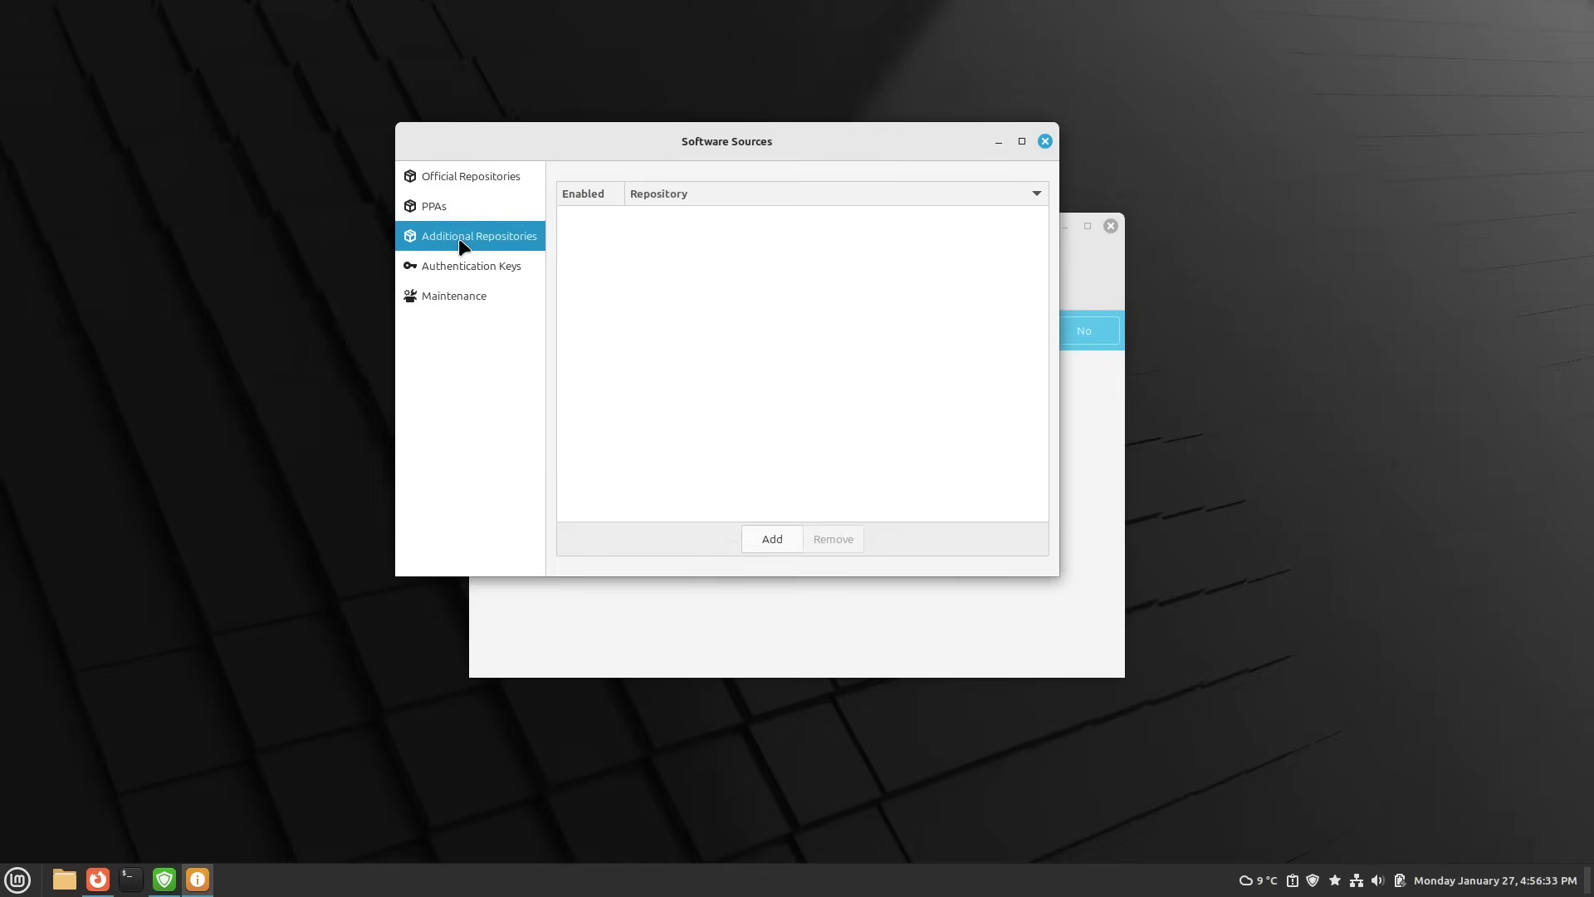
left_click(459, 212)
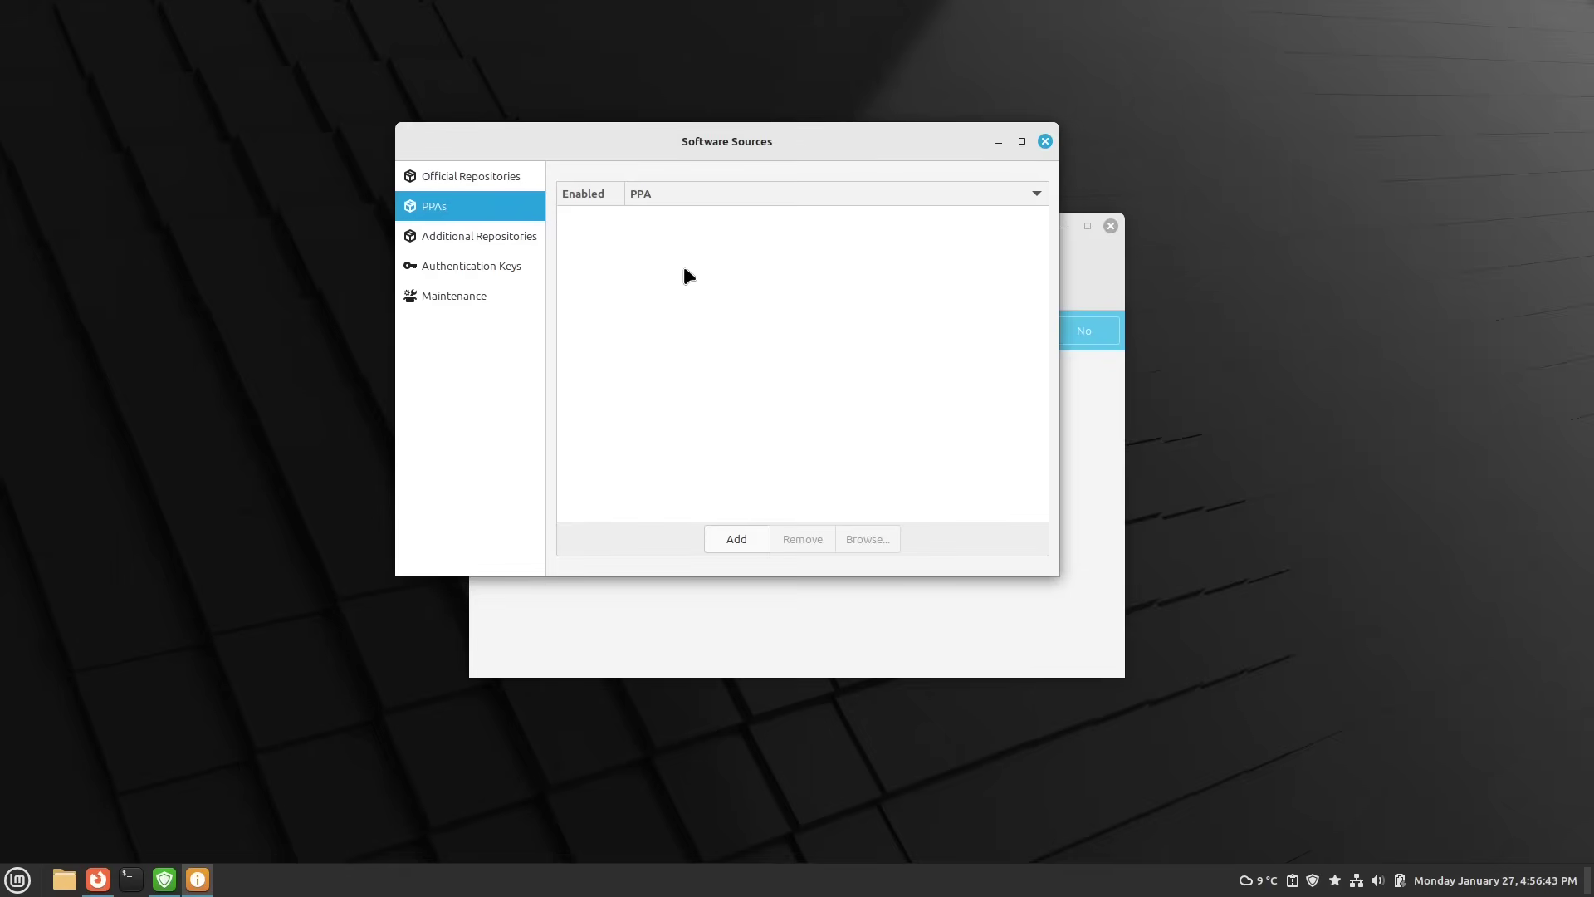
left_click(461, 238)
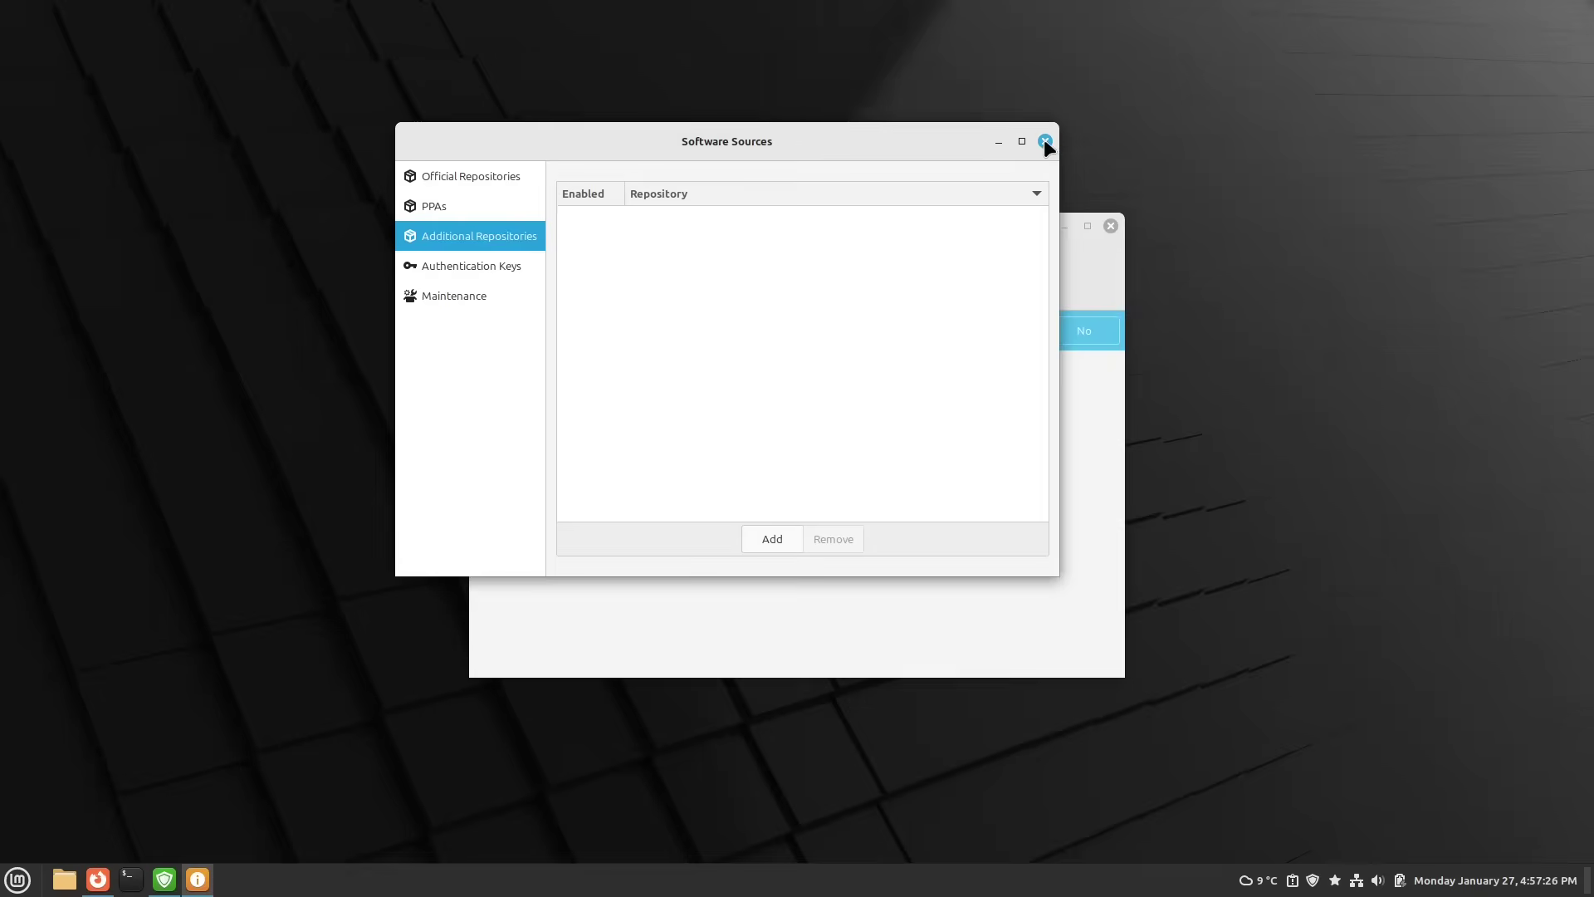
left_click(1044, 141)
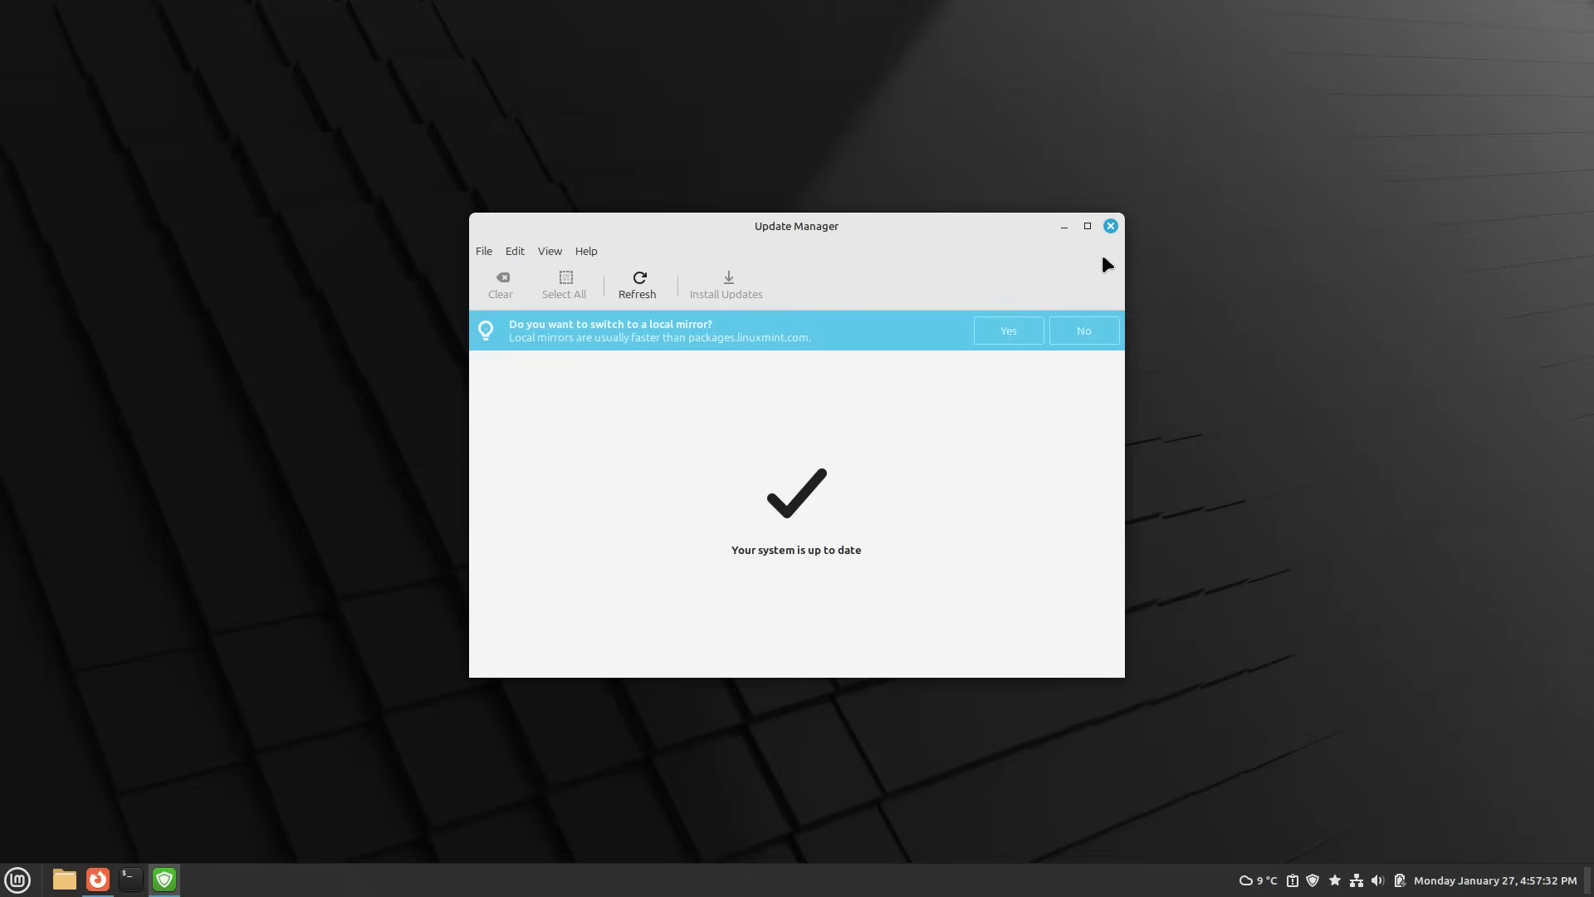
Close Update Manager and launch Timeshift from a Menu search for 'time', entering the account password.
left_click(1110, 226)
left_click(4, 890)
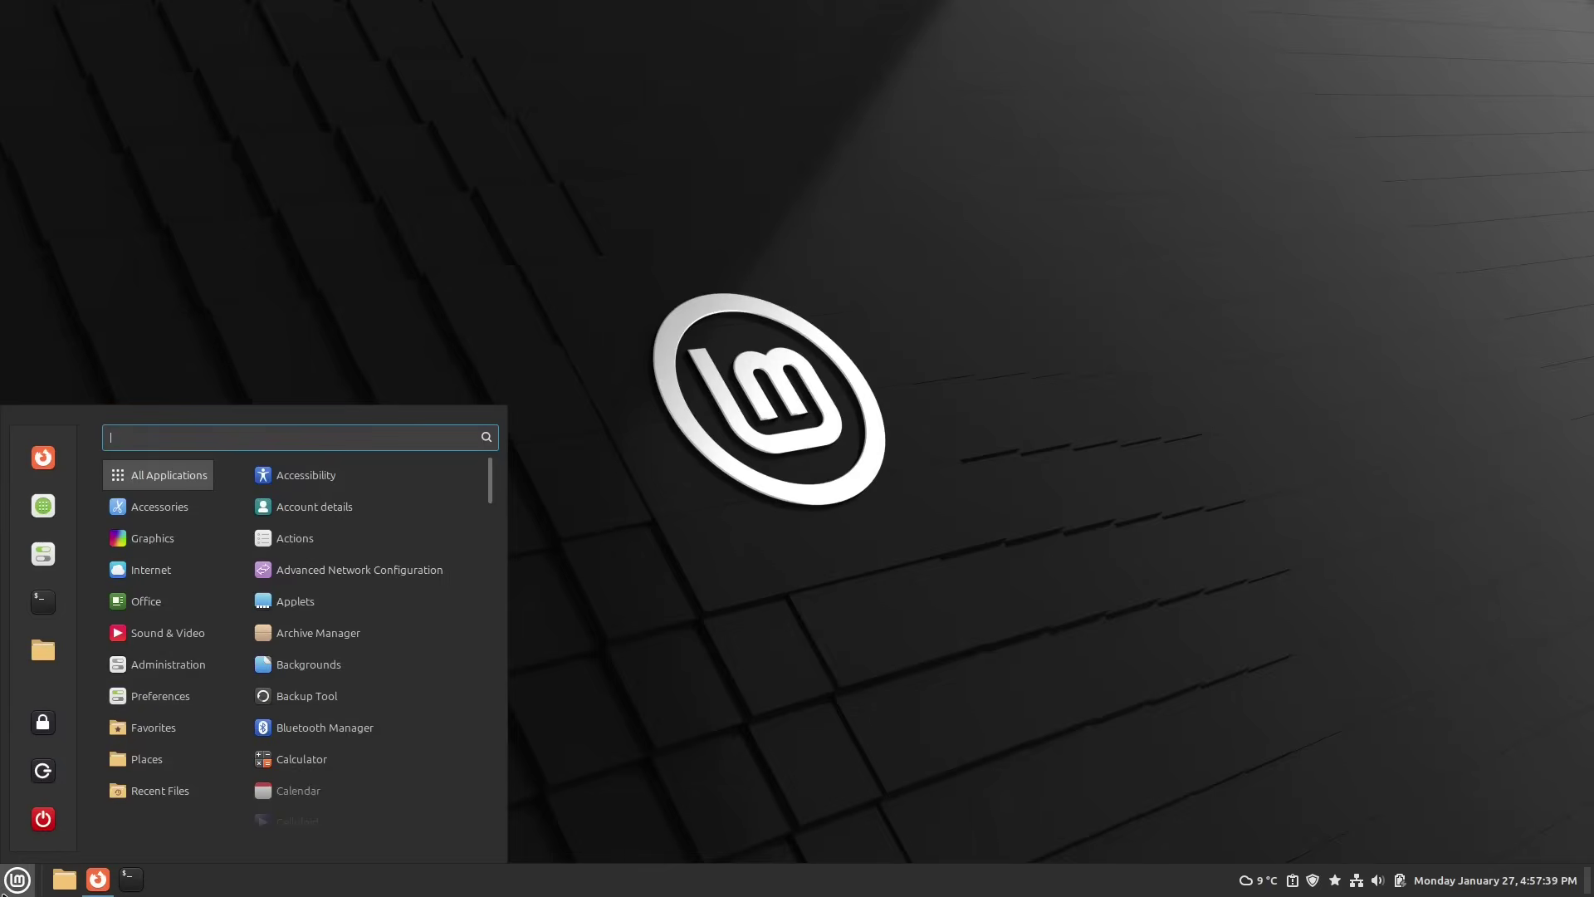
type("time")
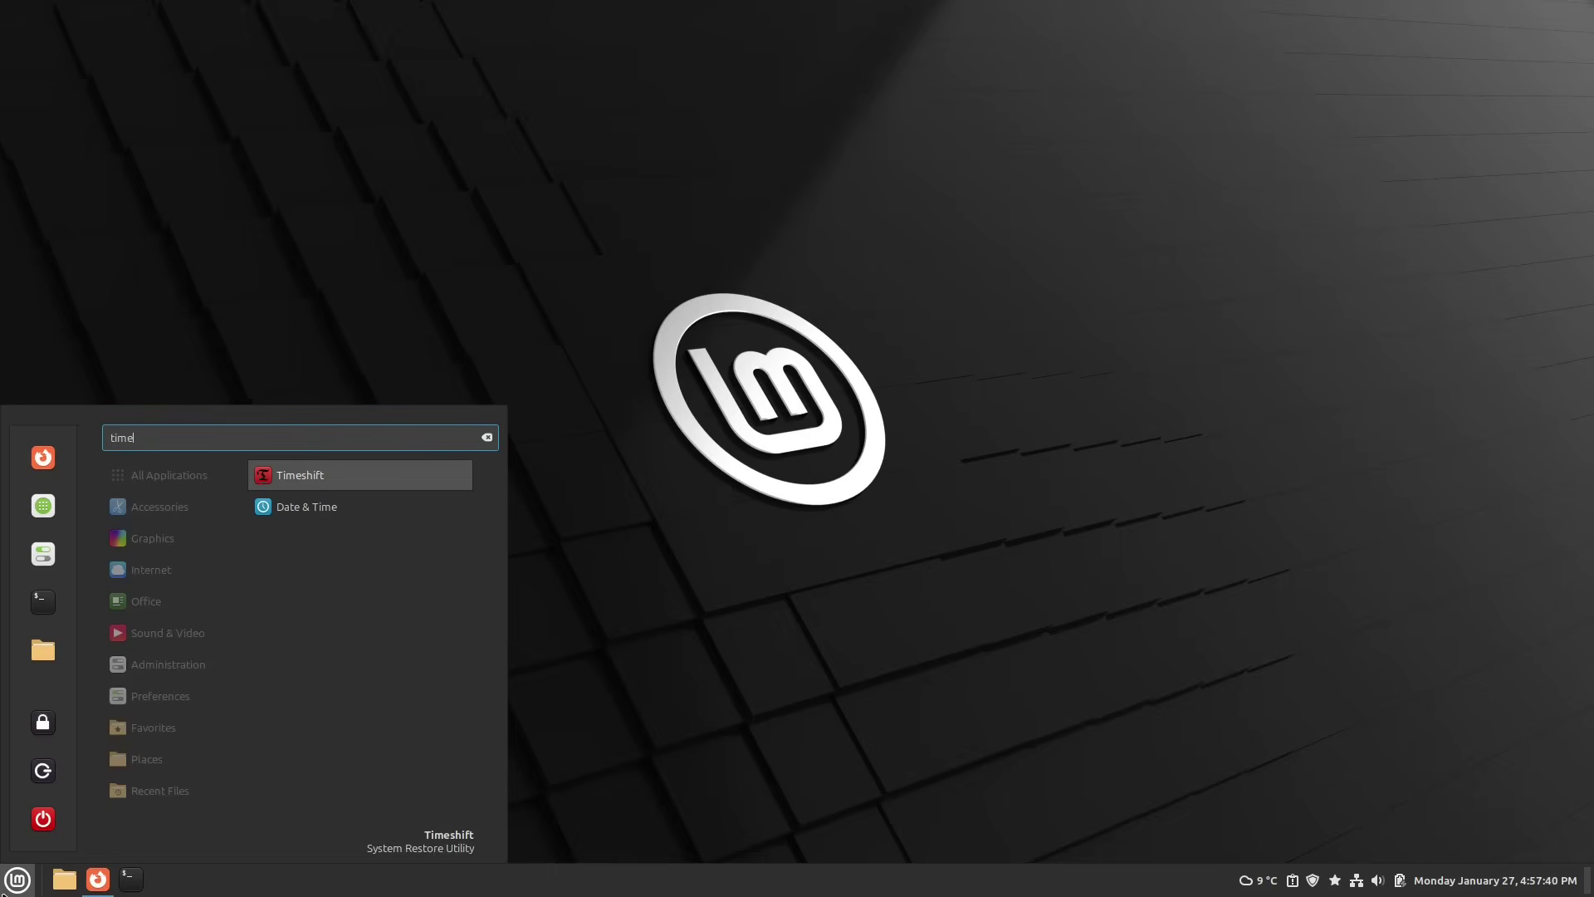
key("Return")
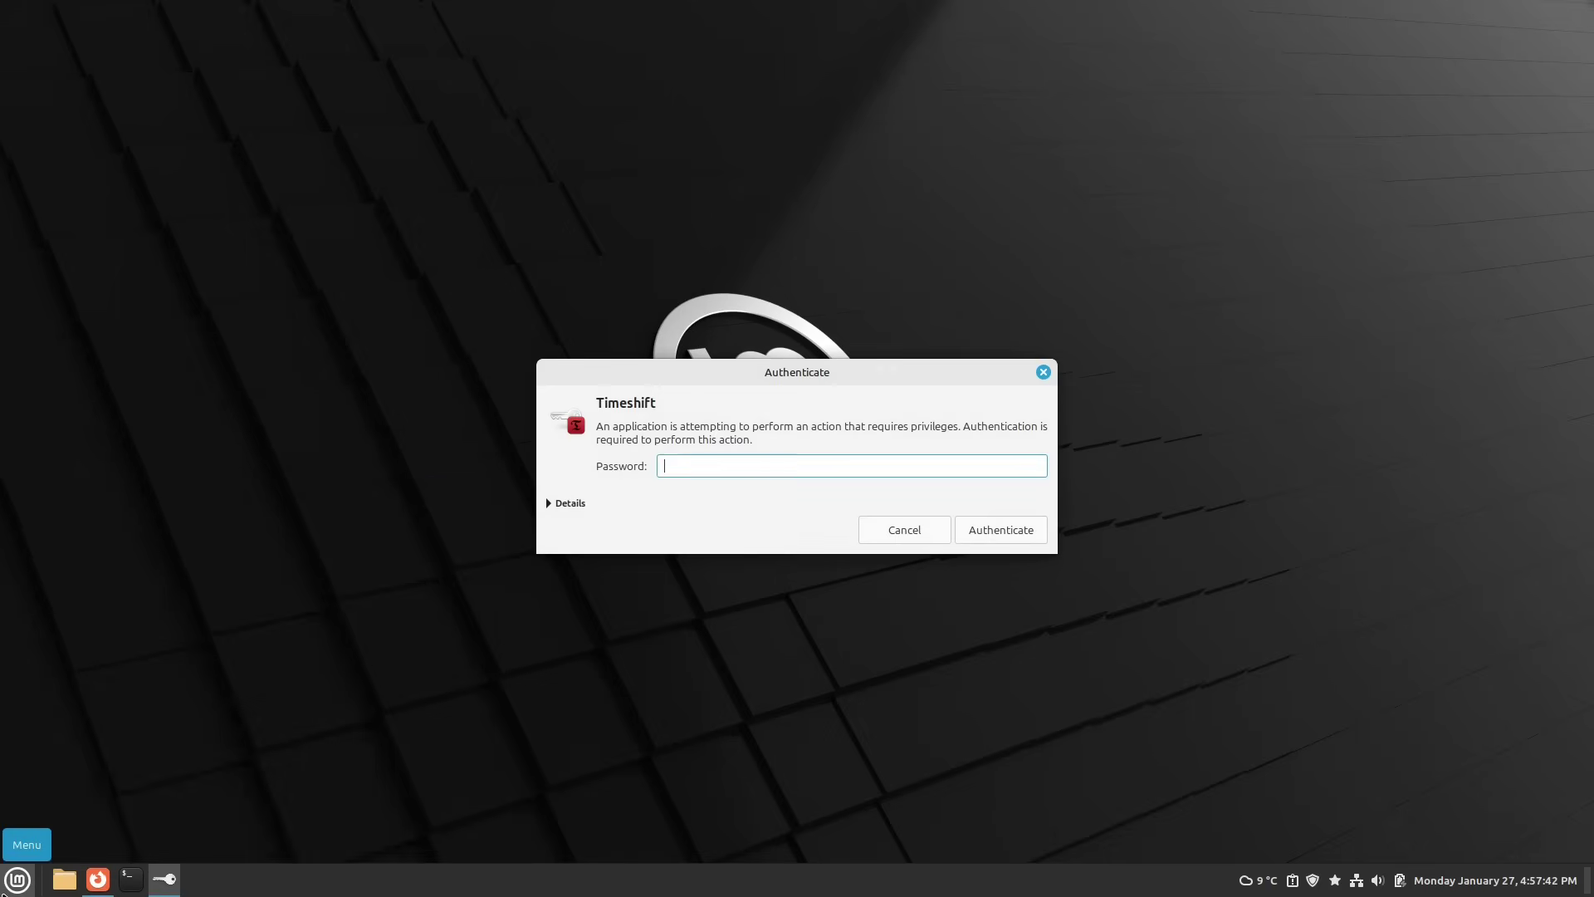
type("••••••")
key("Return")
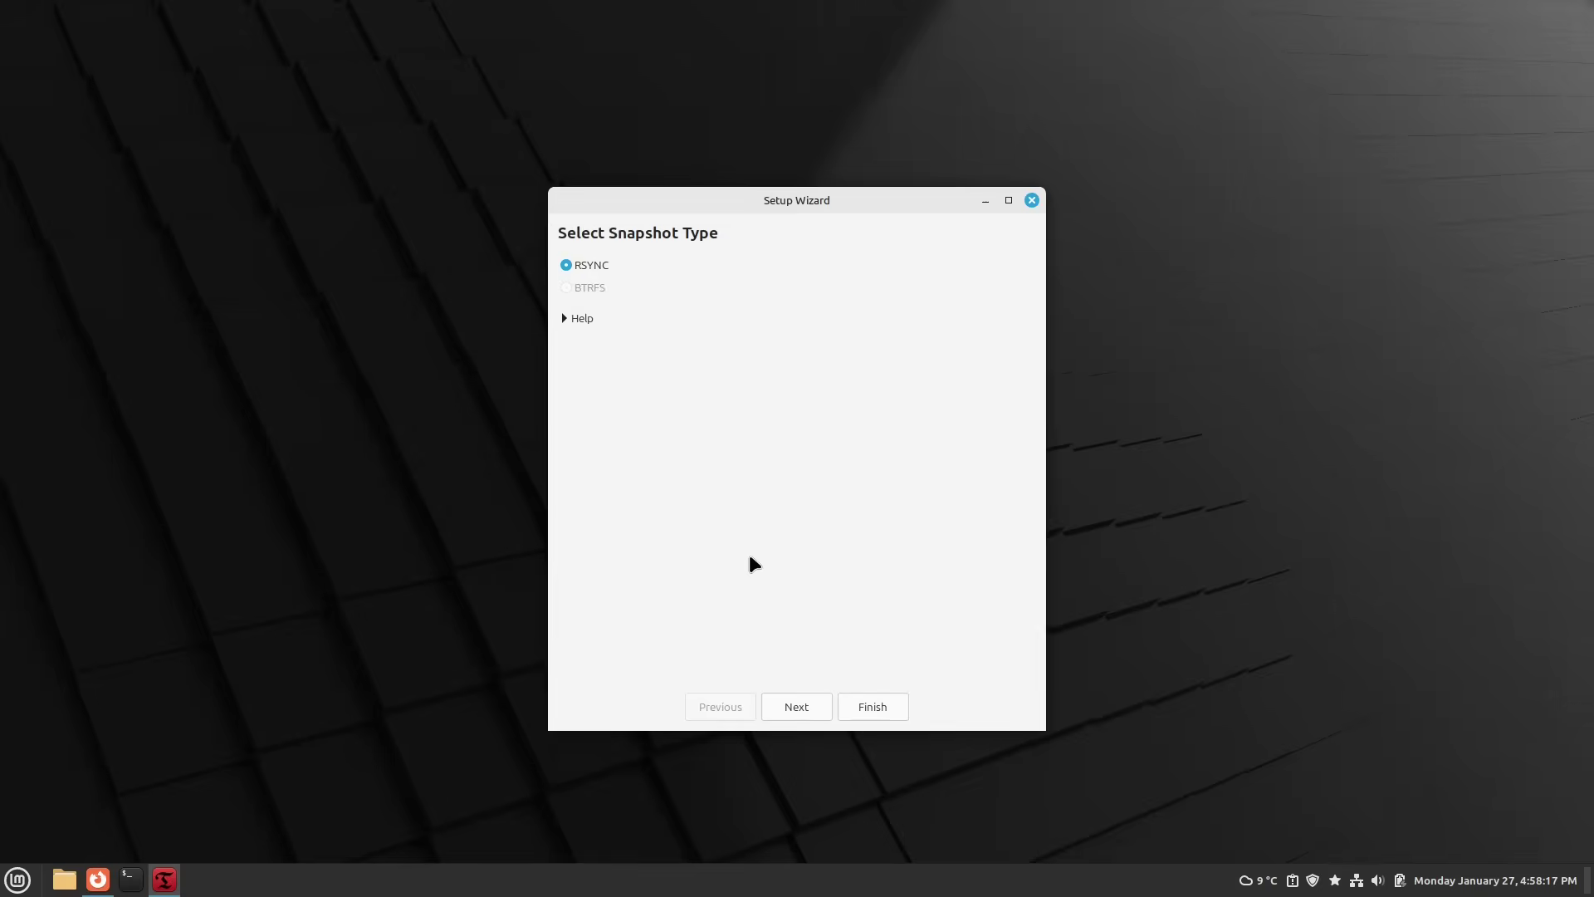
Accept RSYNC as the snapshot type and continue to the snapshot location step.
left_click(810, 705)
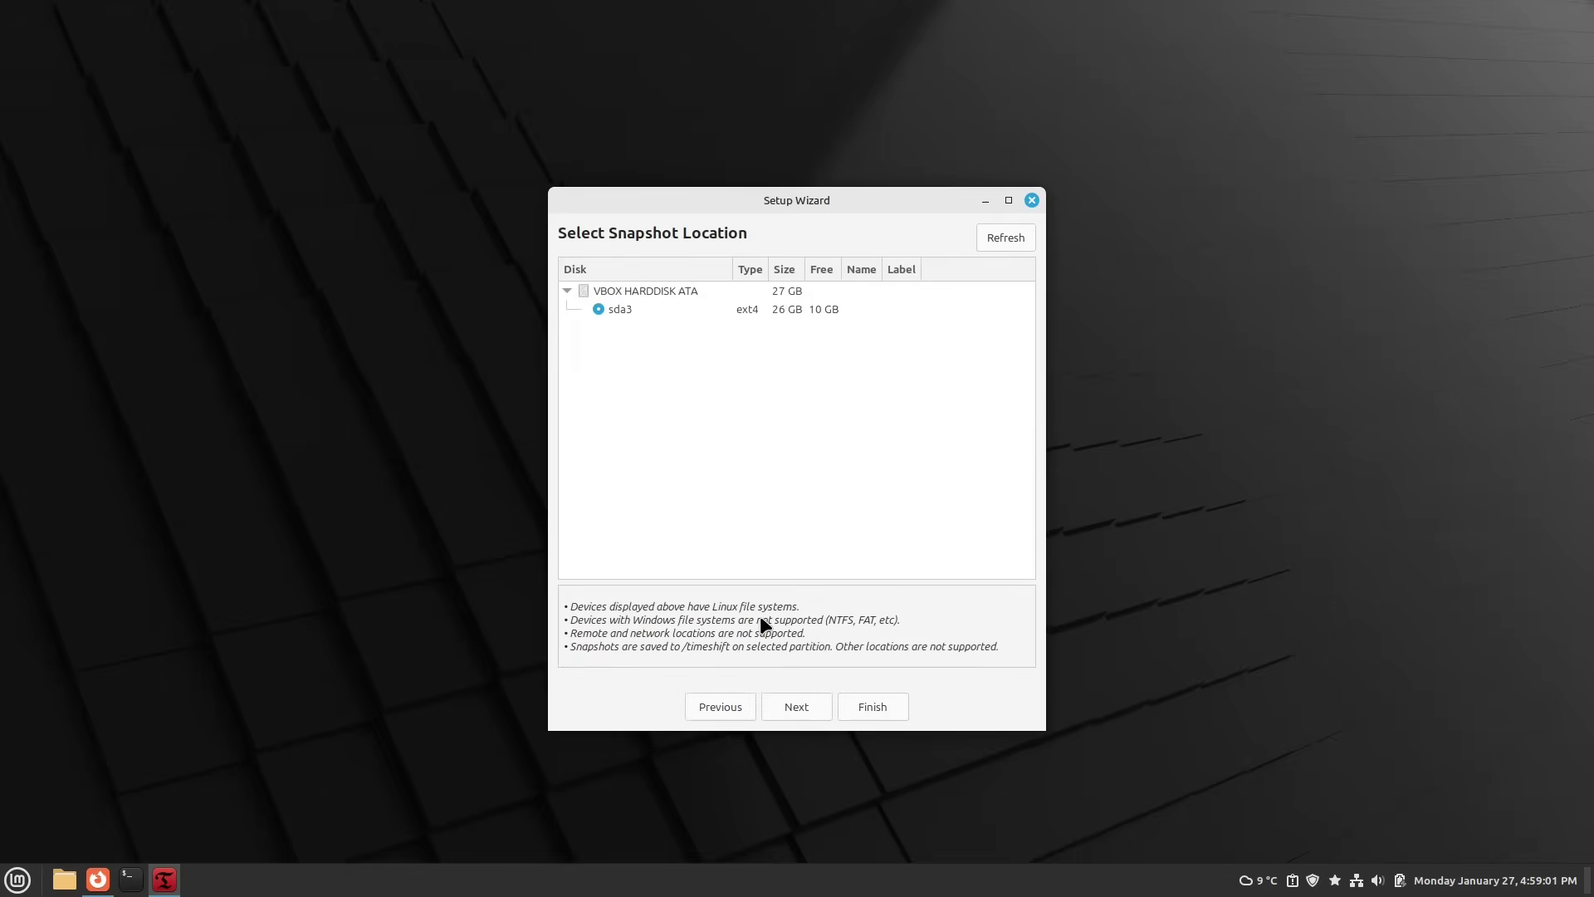
Keep sda3 as the snapshot location and leave Daily and Monthly scheduled snapshots turned off.
left_click(798, 714)
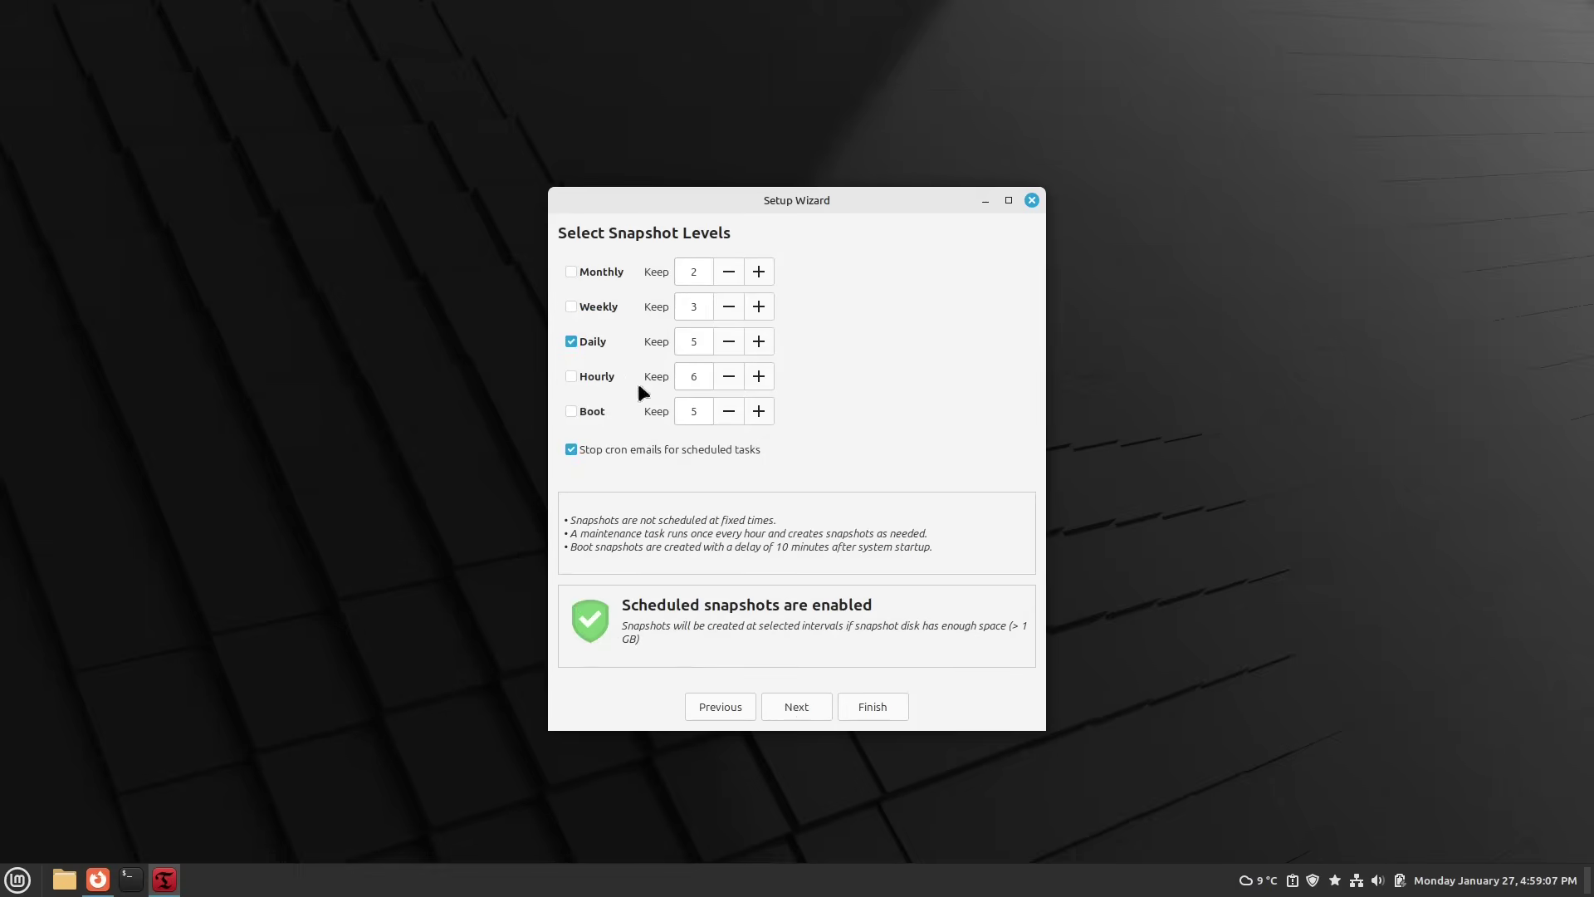
left_click(572, 342)
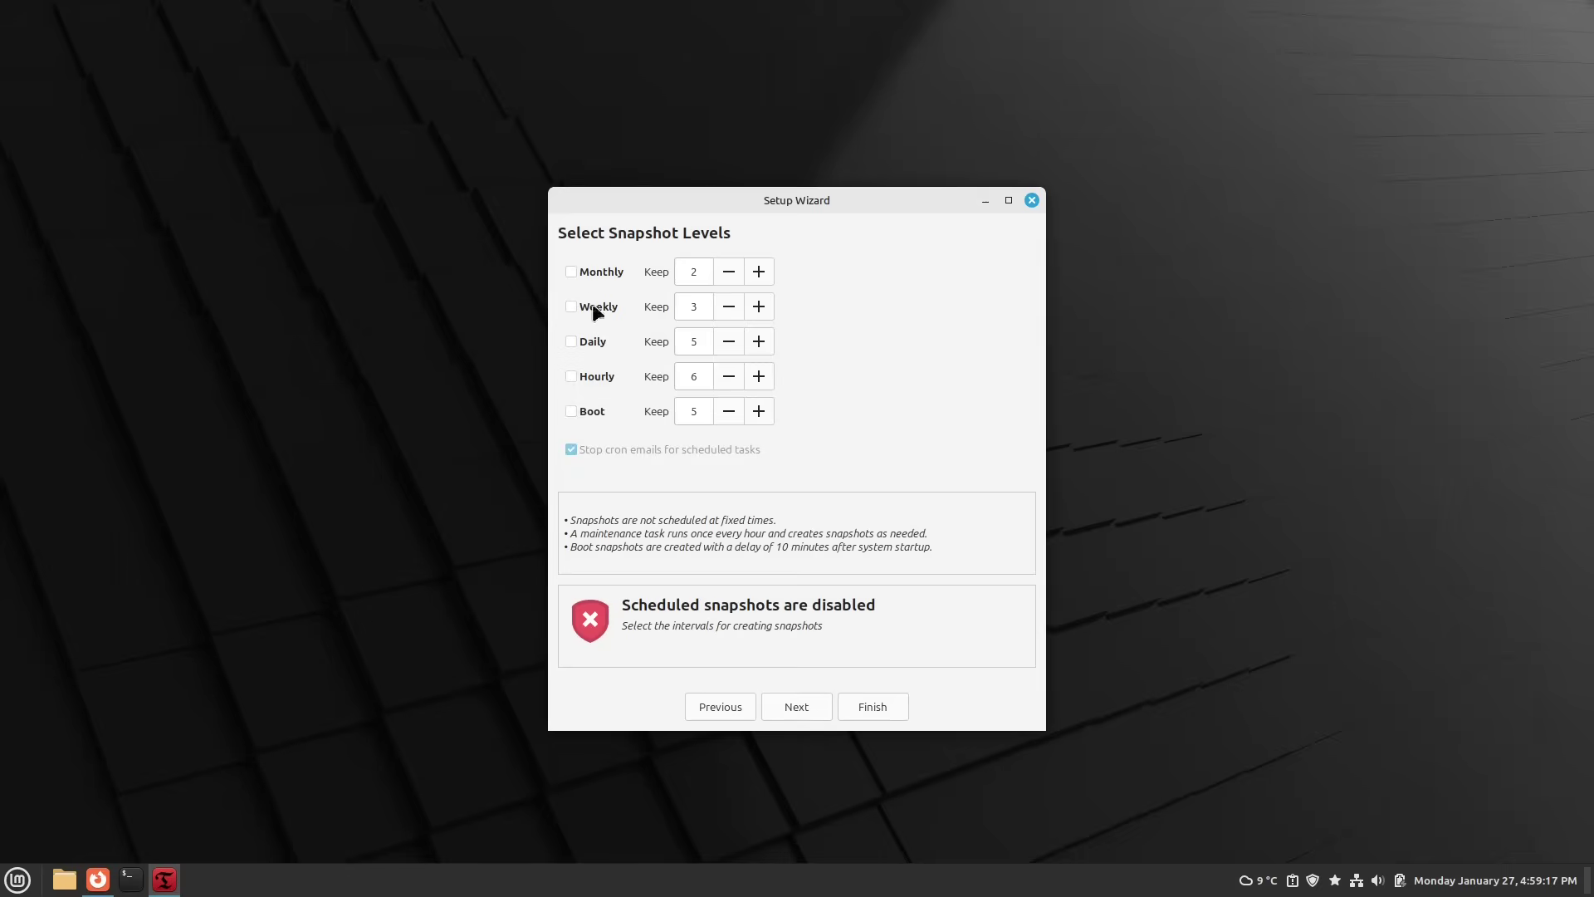
left_click(571, 272)
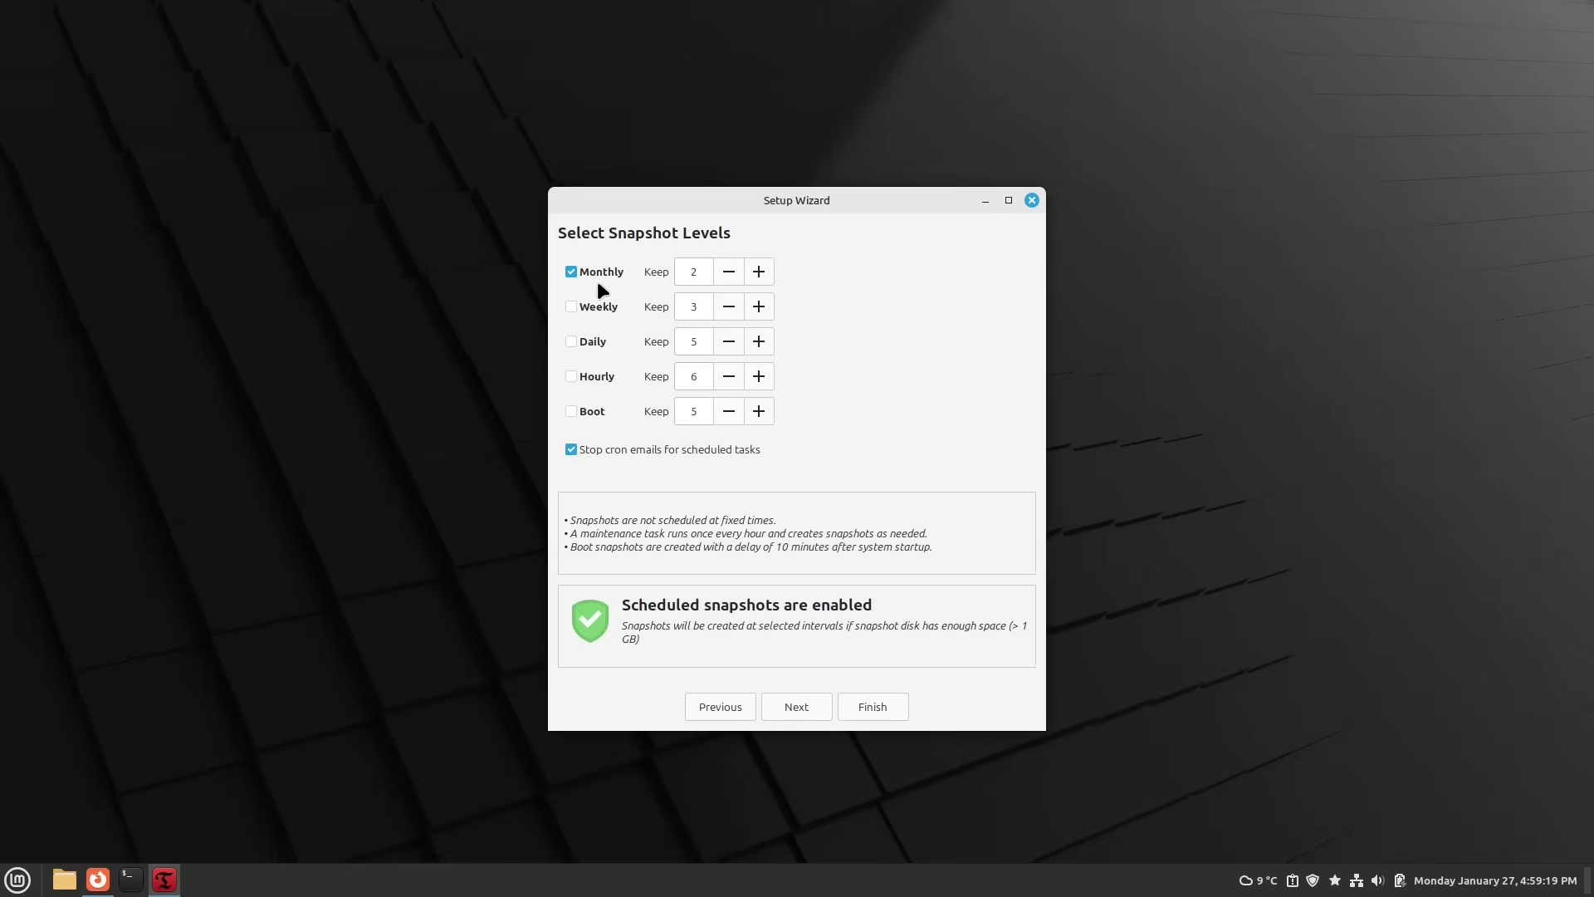
left_click(571, 274)
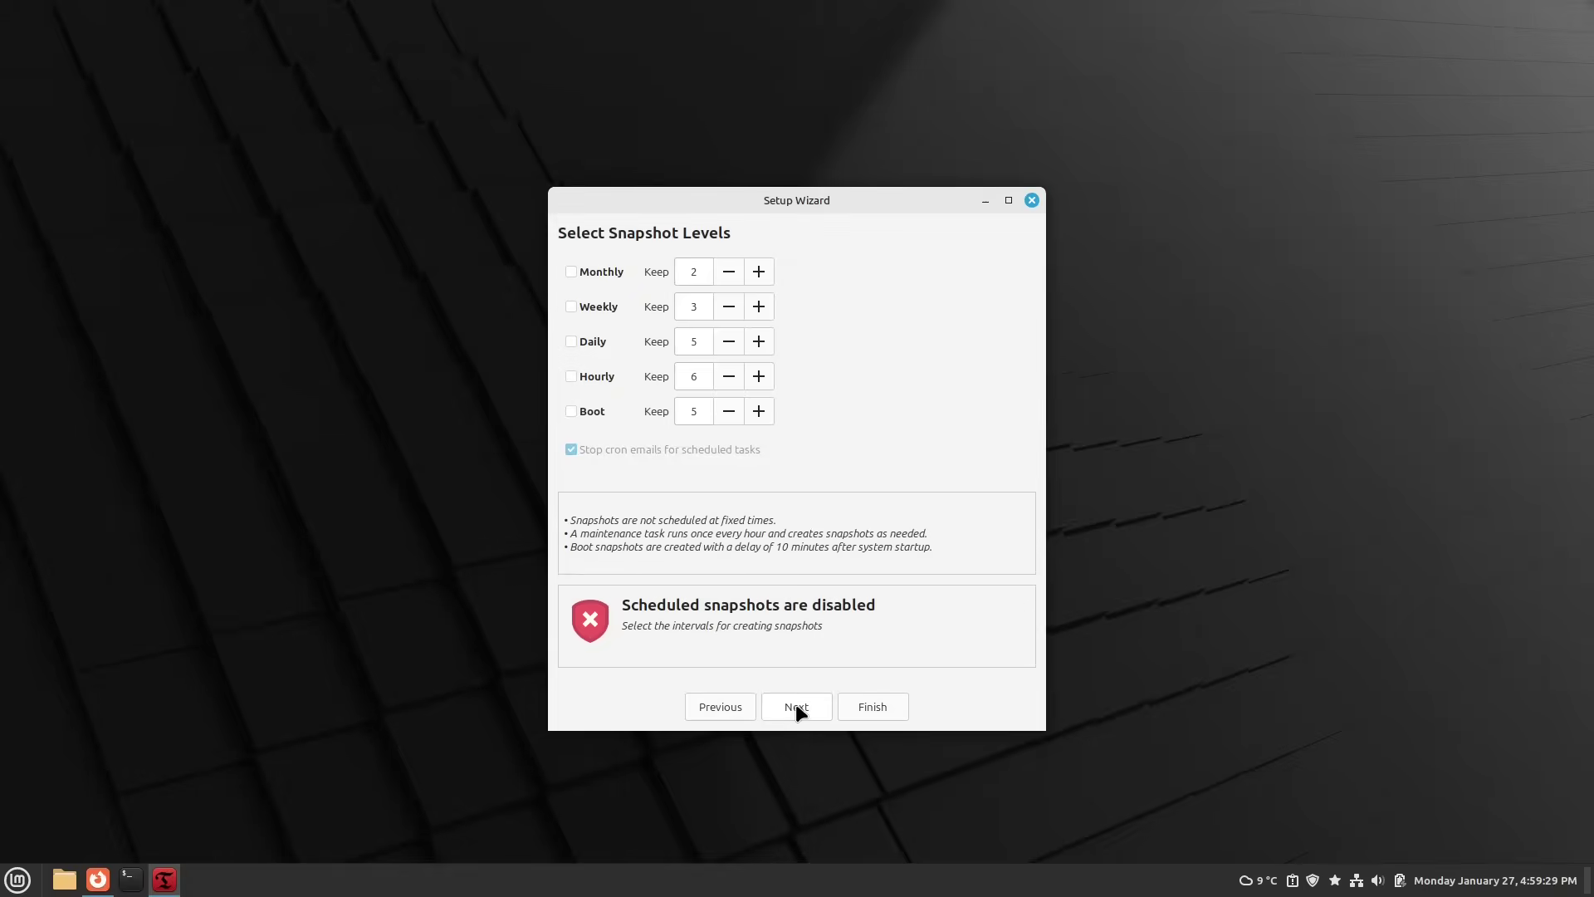
left_click(796, 706)
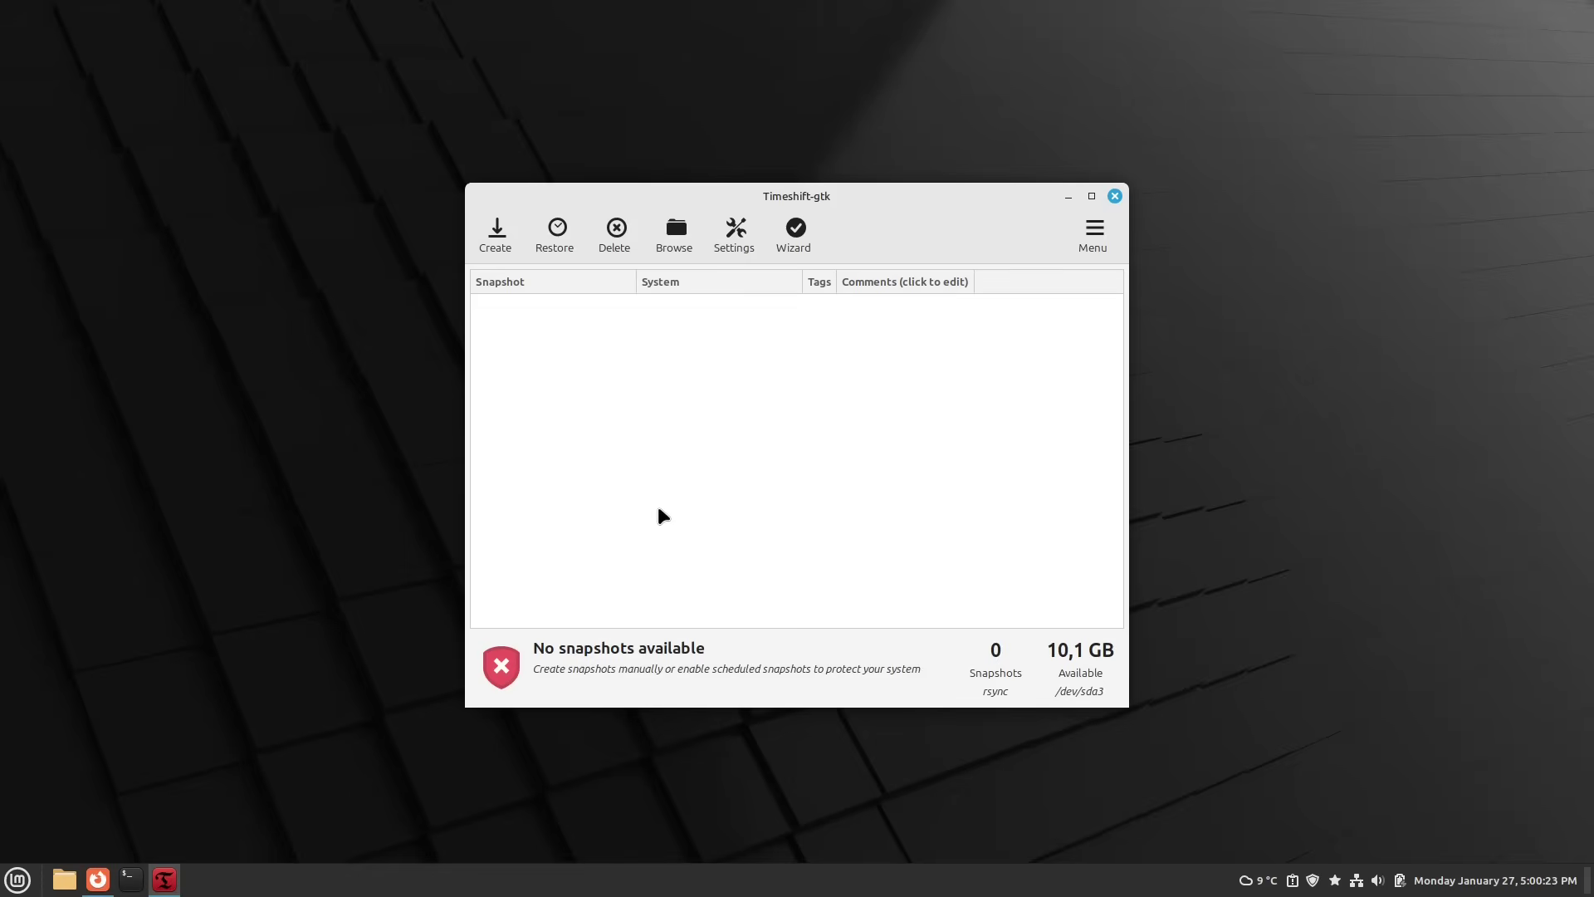
Close Timeshift and reopen Update Manager from the tray shield icon.
left_click(1115, 197)
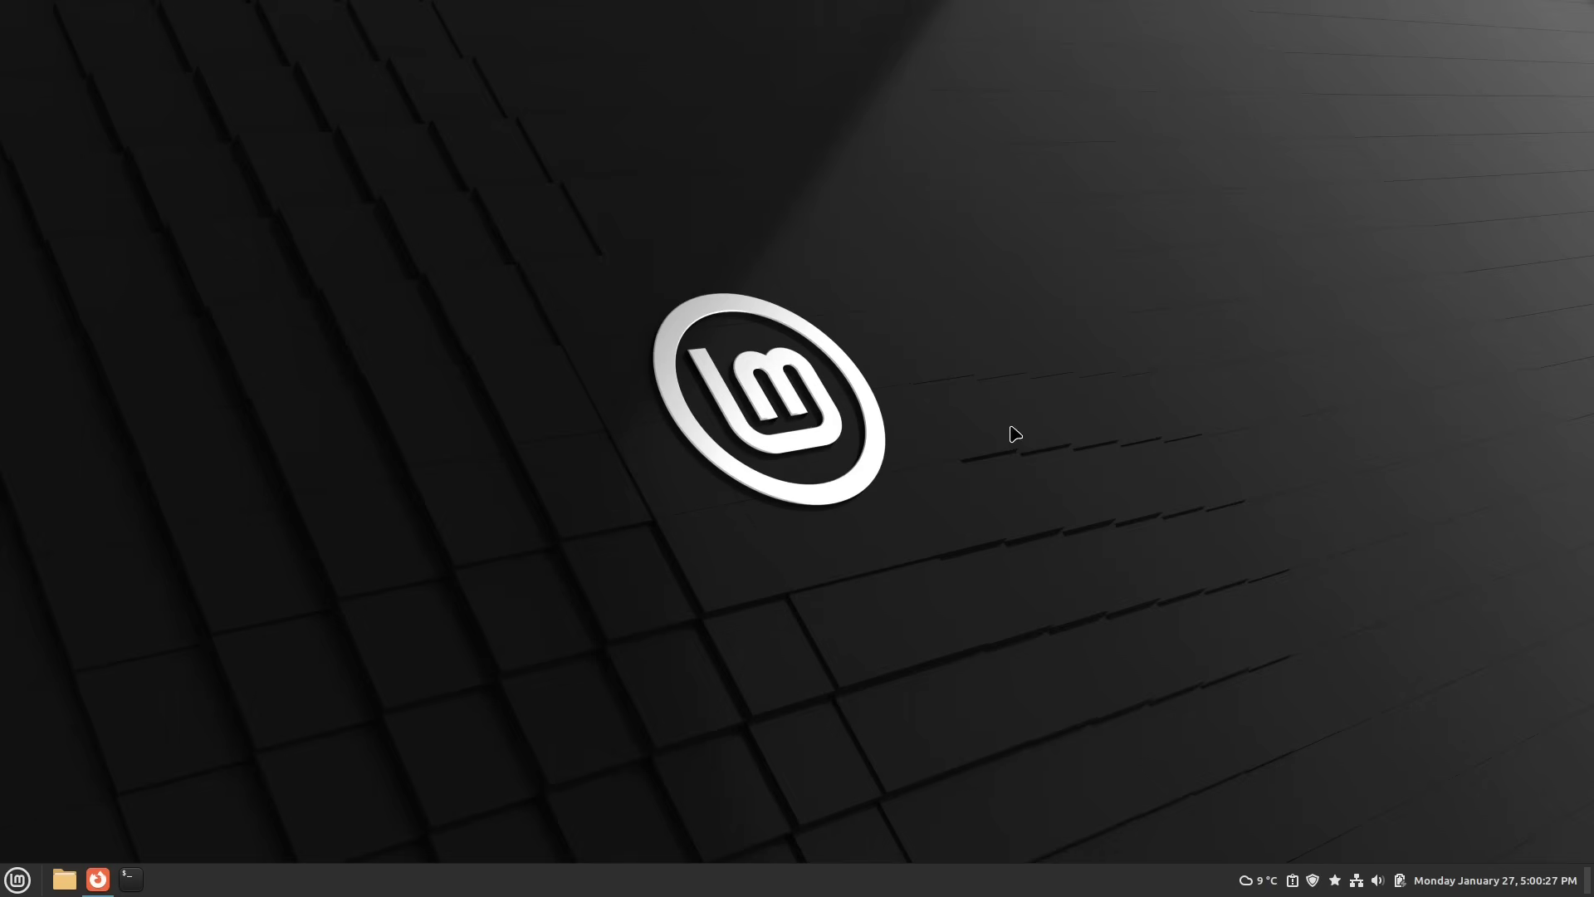
left_click(1313, 882)
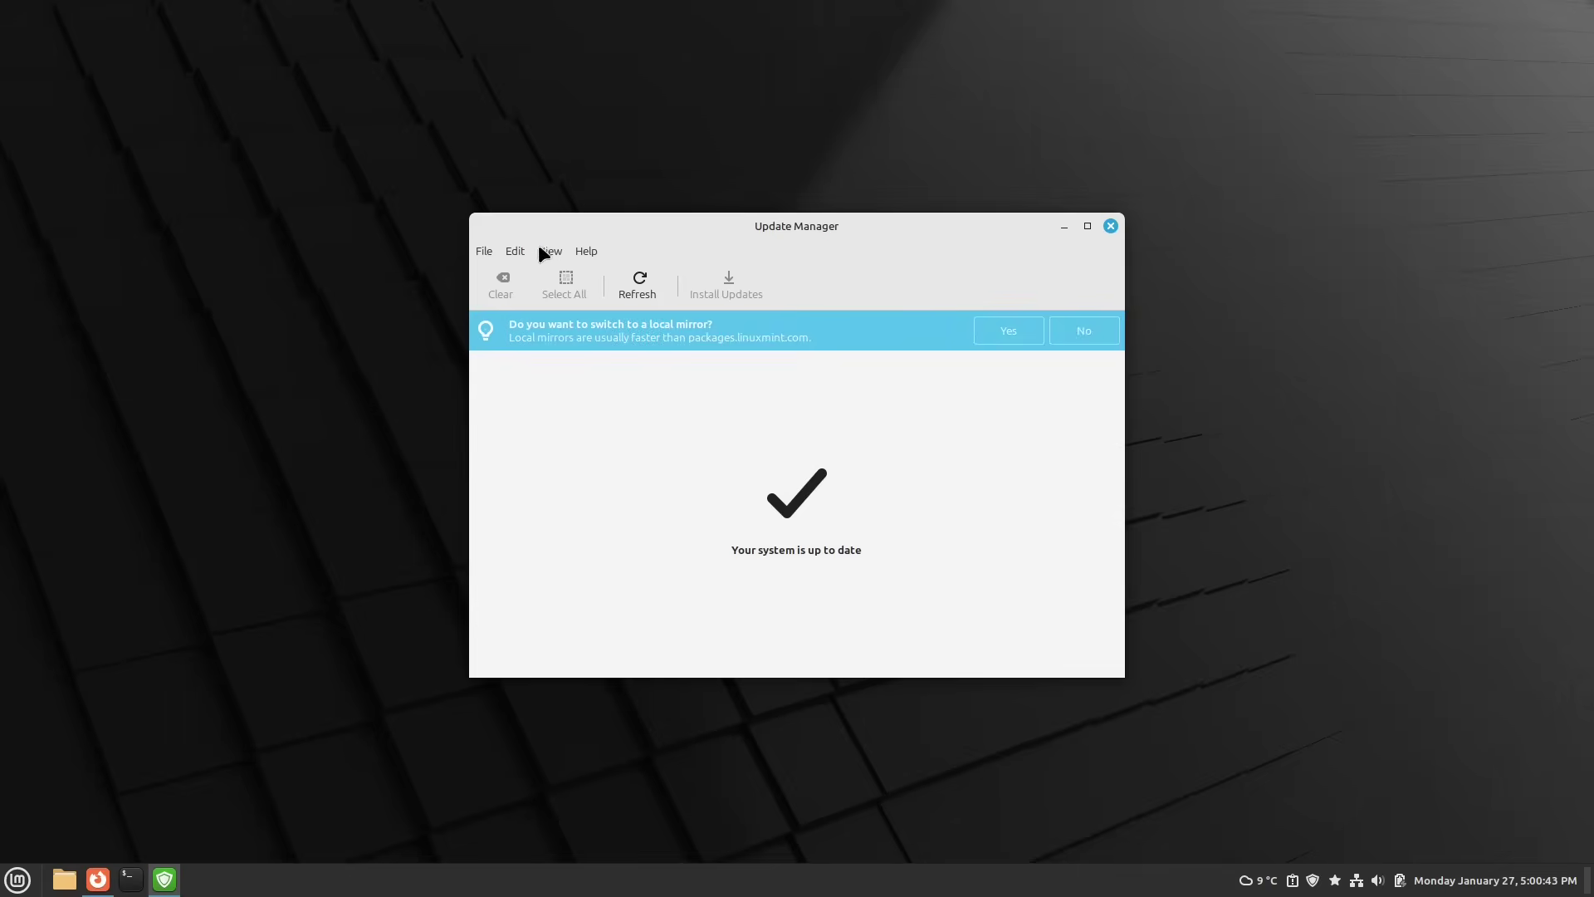
Choose Edit > Upgrade to 'Linux Mint 22.1 Xia' and advance past the Introduction page.
left_click(515, 252)
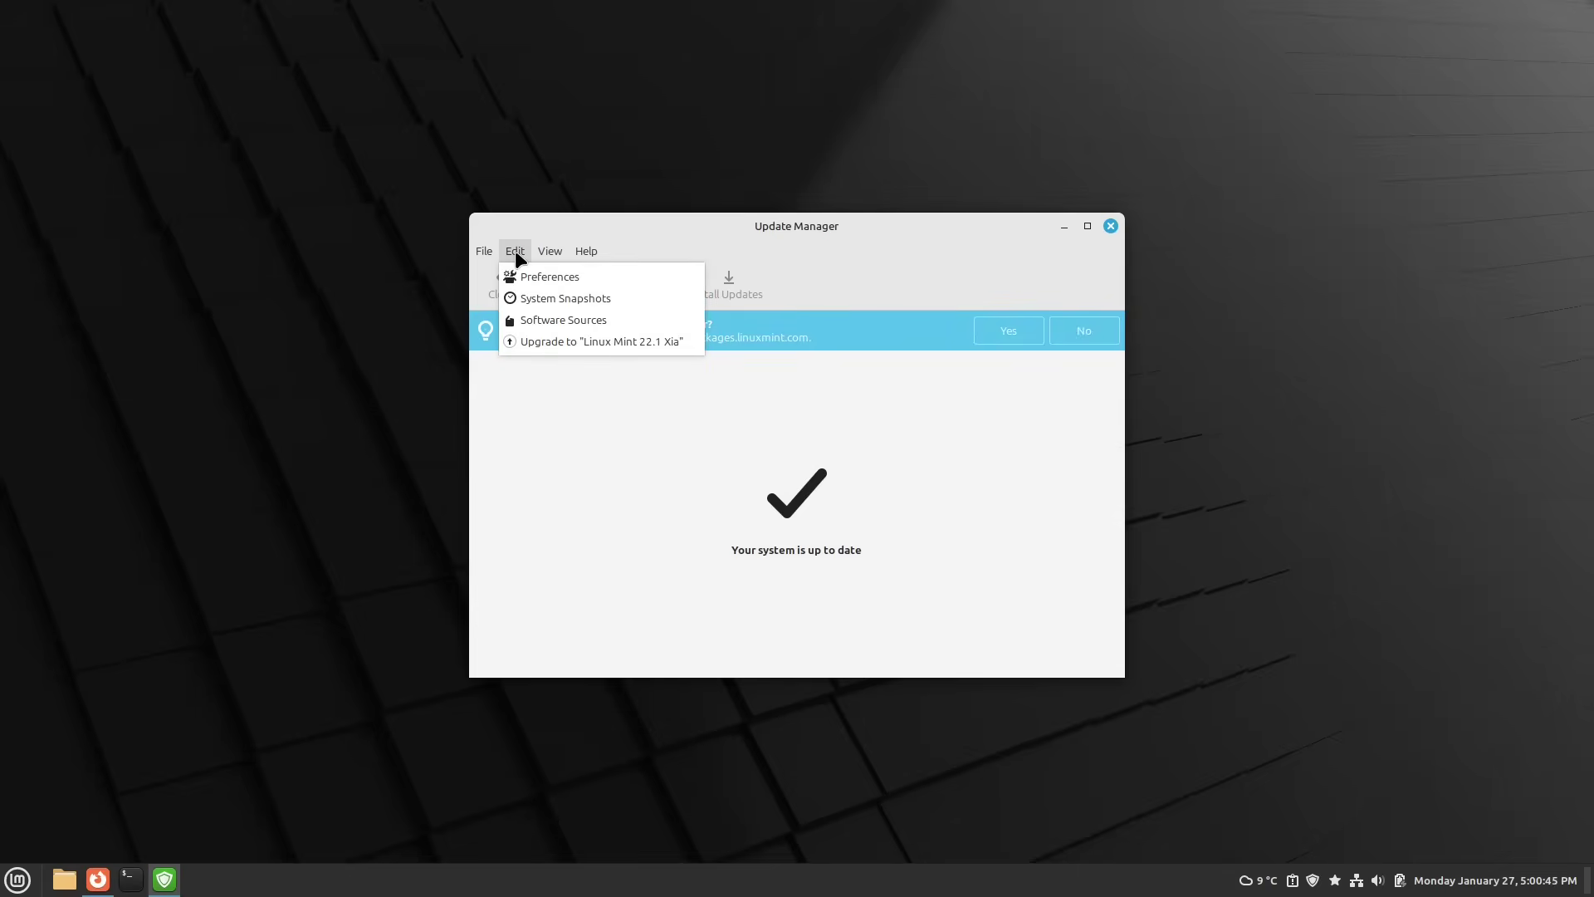
left_click(553, 341)
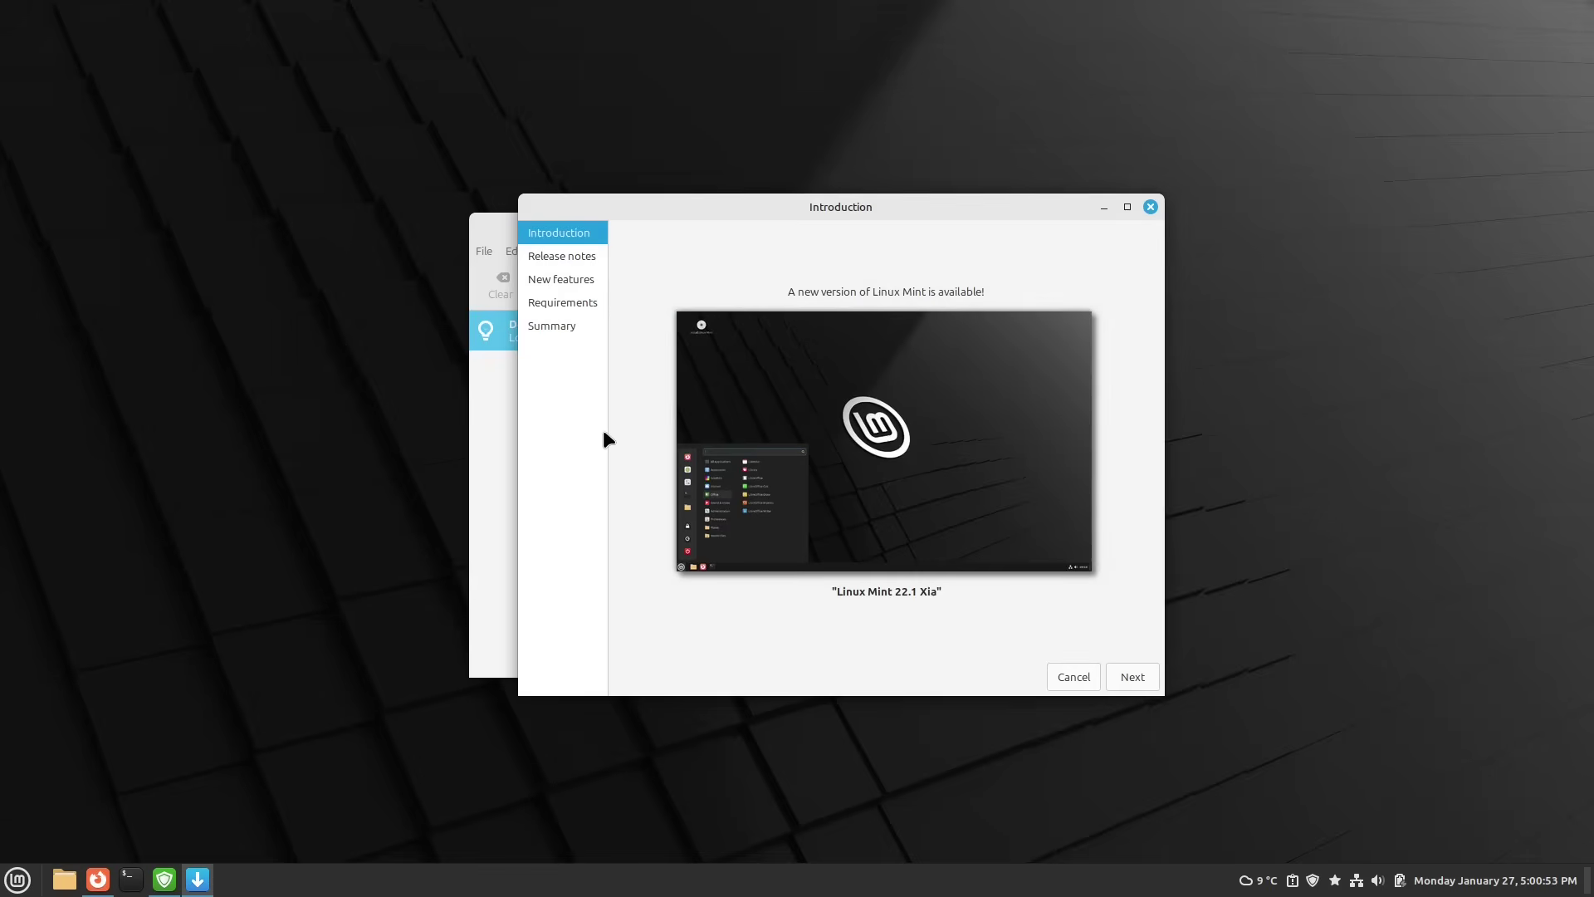
left_click(1130, 676)
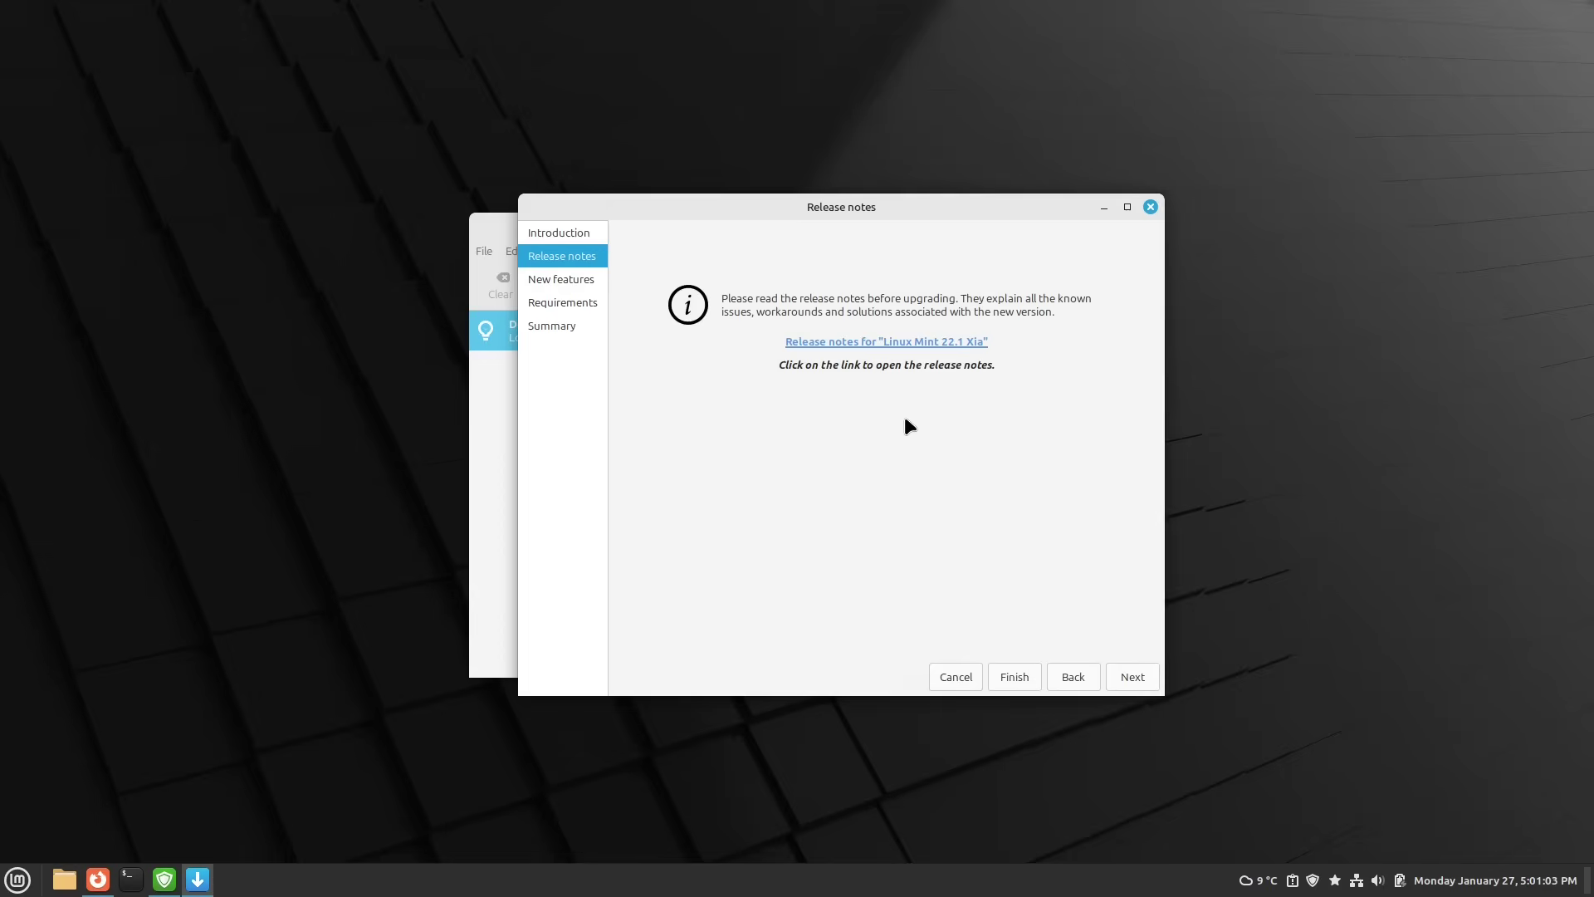
Open the Linux Mint 22.1 release notes in Firefox and read through them, including Home directory encryption.
left_click(921, 343)
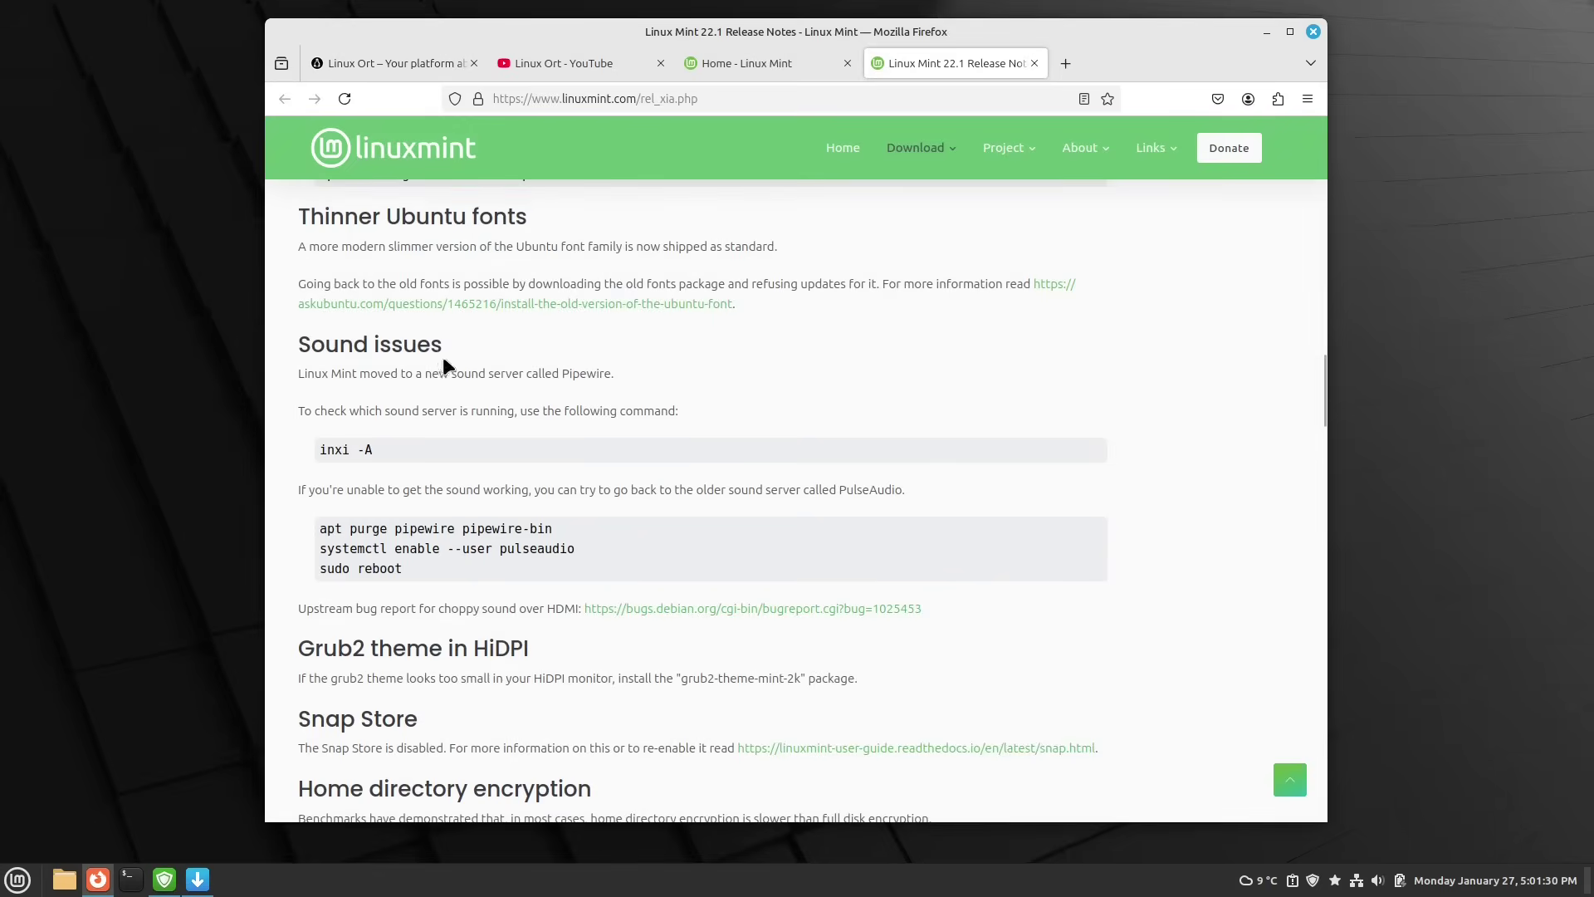
scroll(533, 515, "down", 3)
scroll(532, 515, "down", 4)
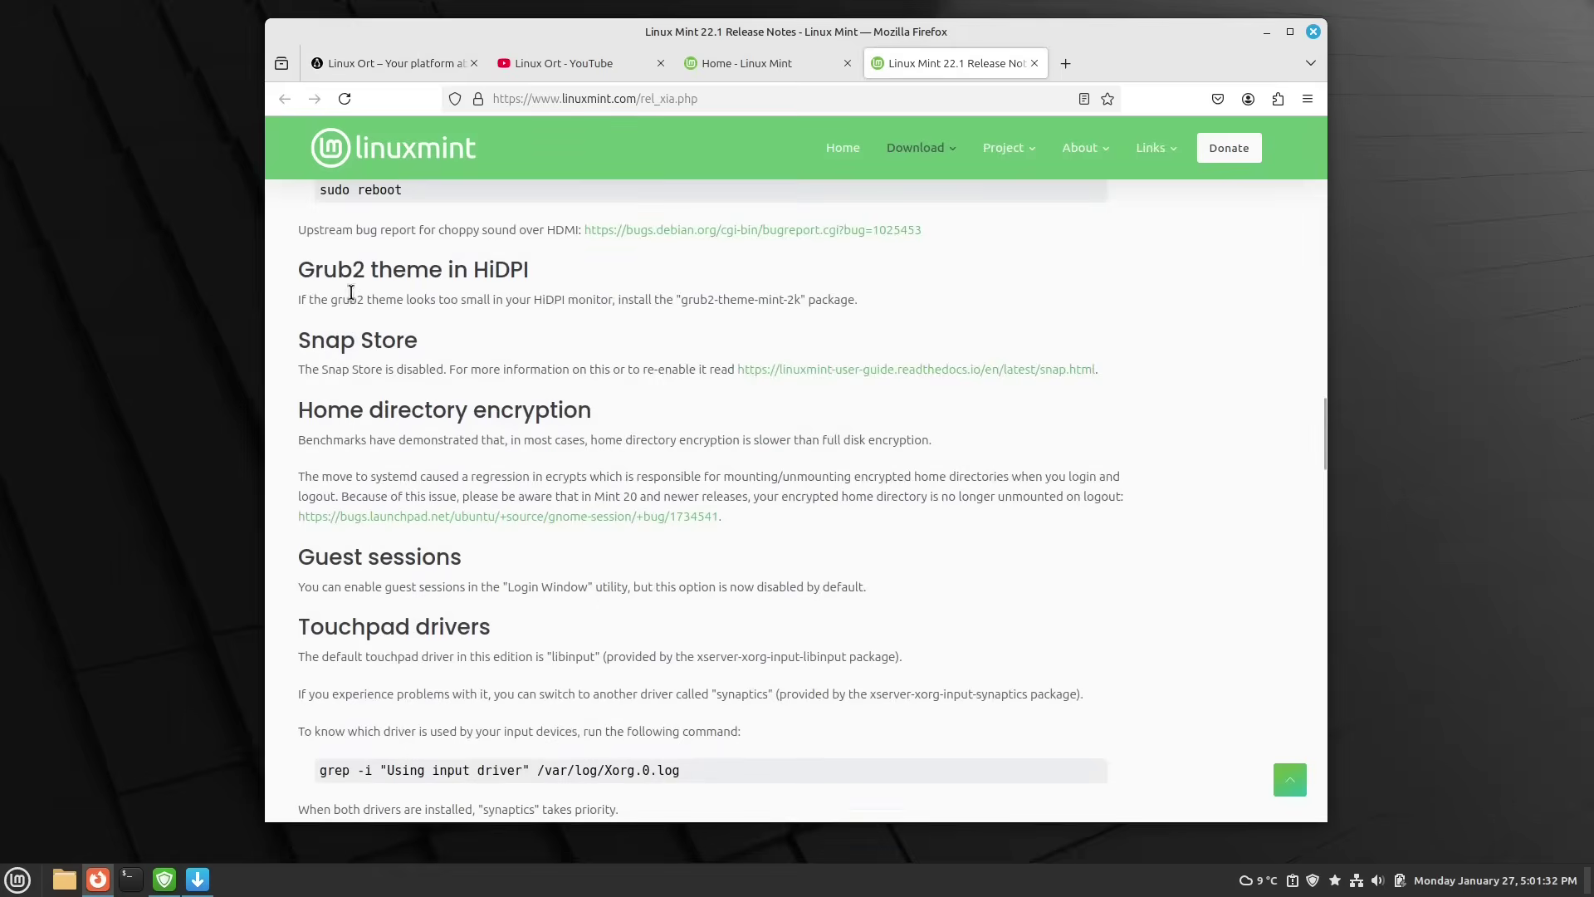
scroll(768, 519, "down", 4)
left_click_drag(825, 440, 249, 327)
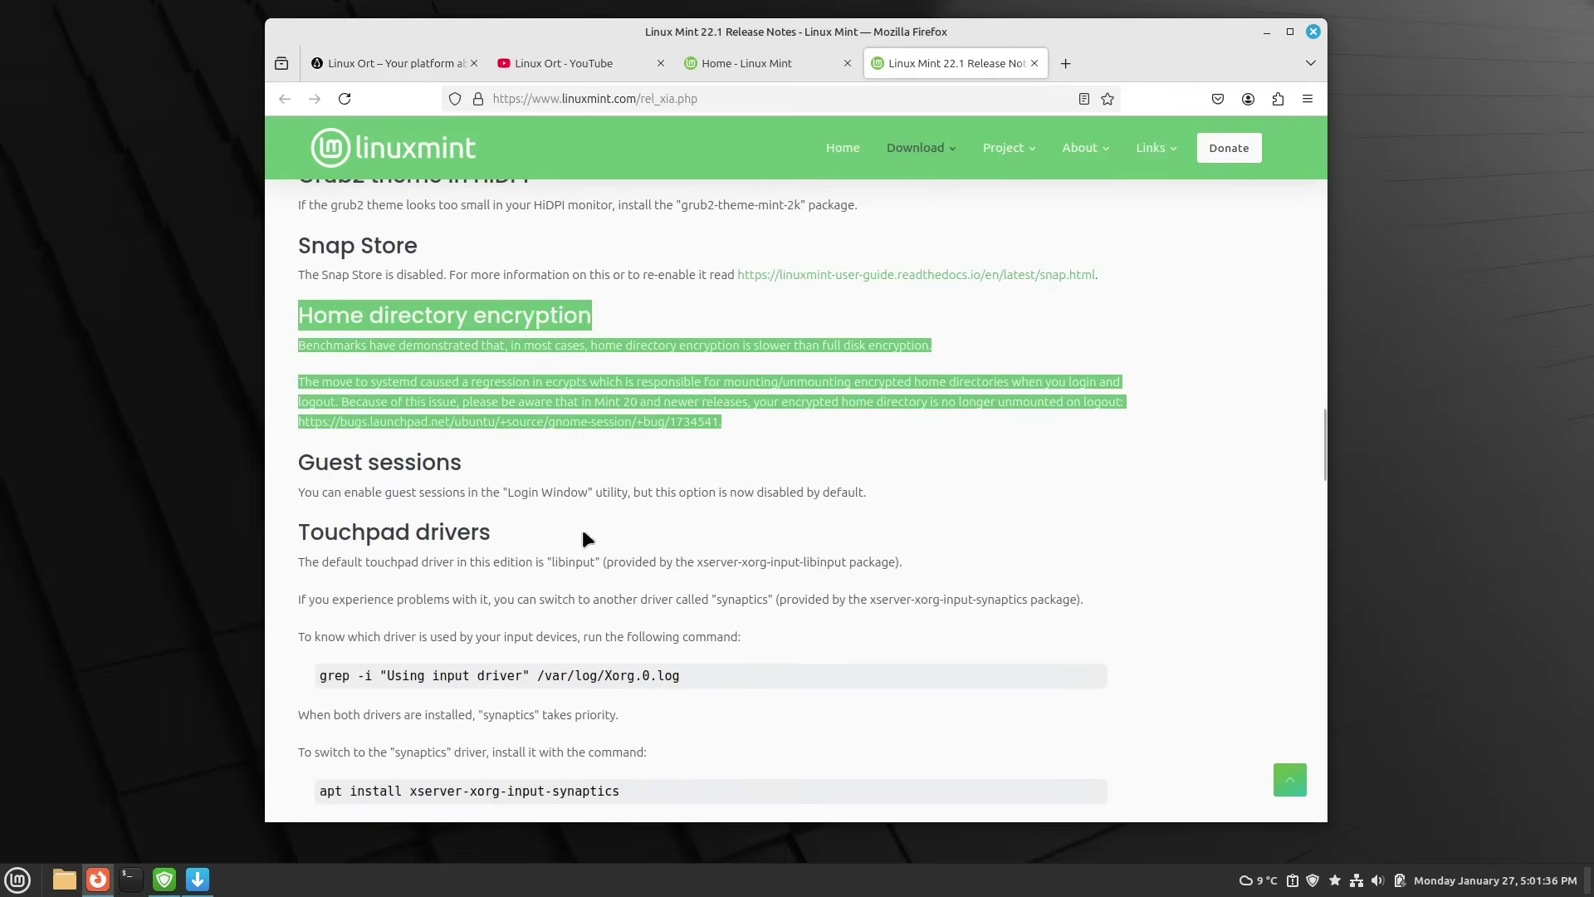
scroll(587, 536, "down", 15)
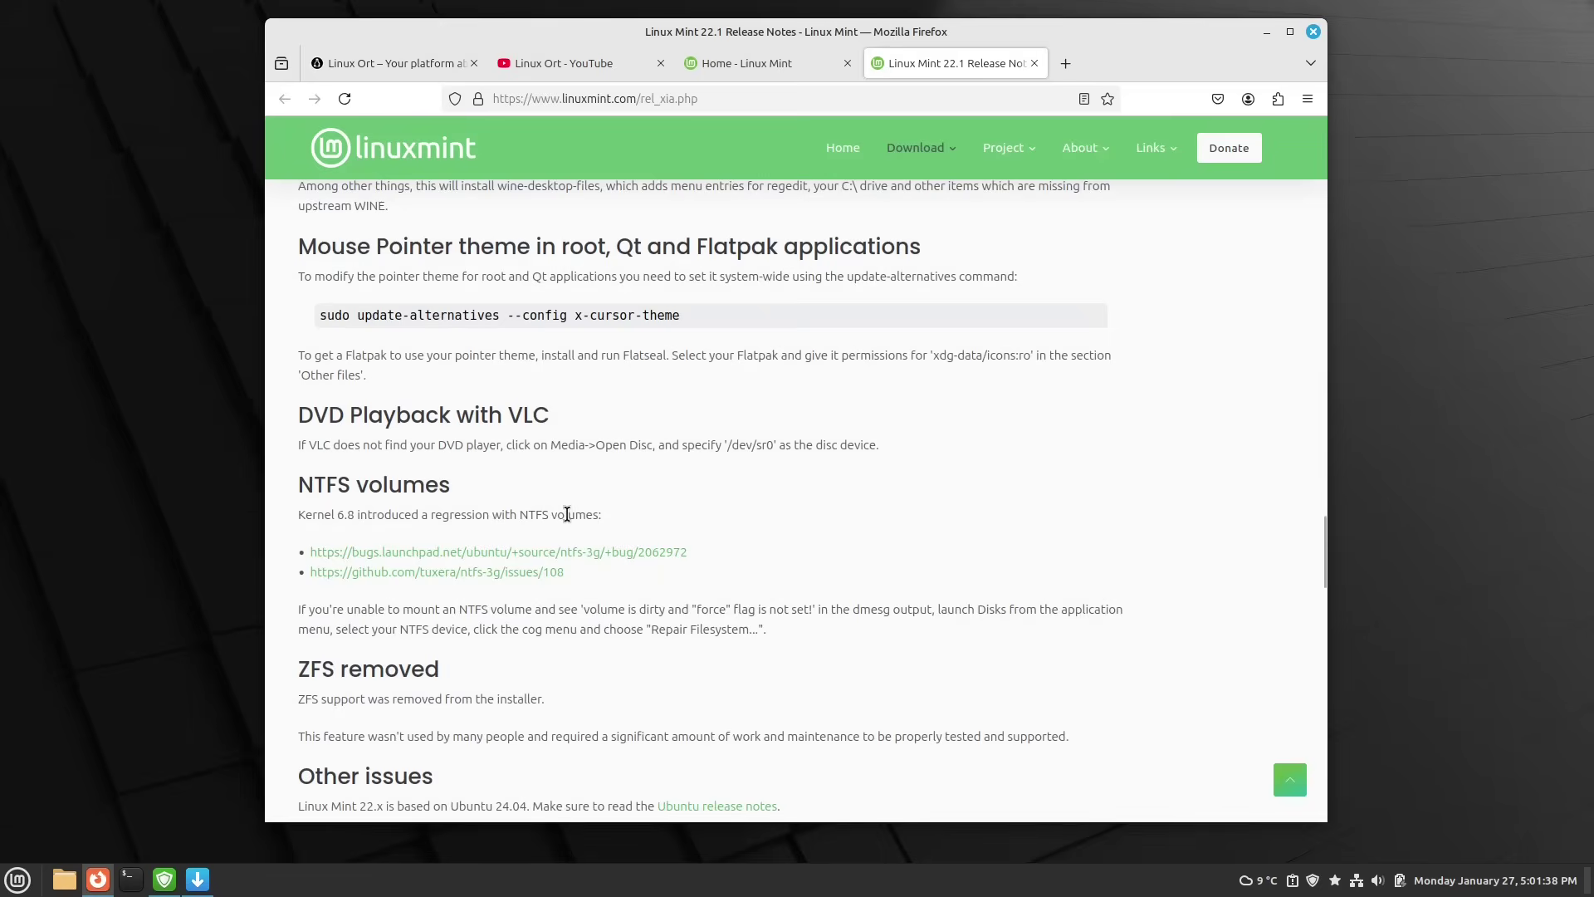
scroll(569, 515, "down", 5)
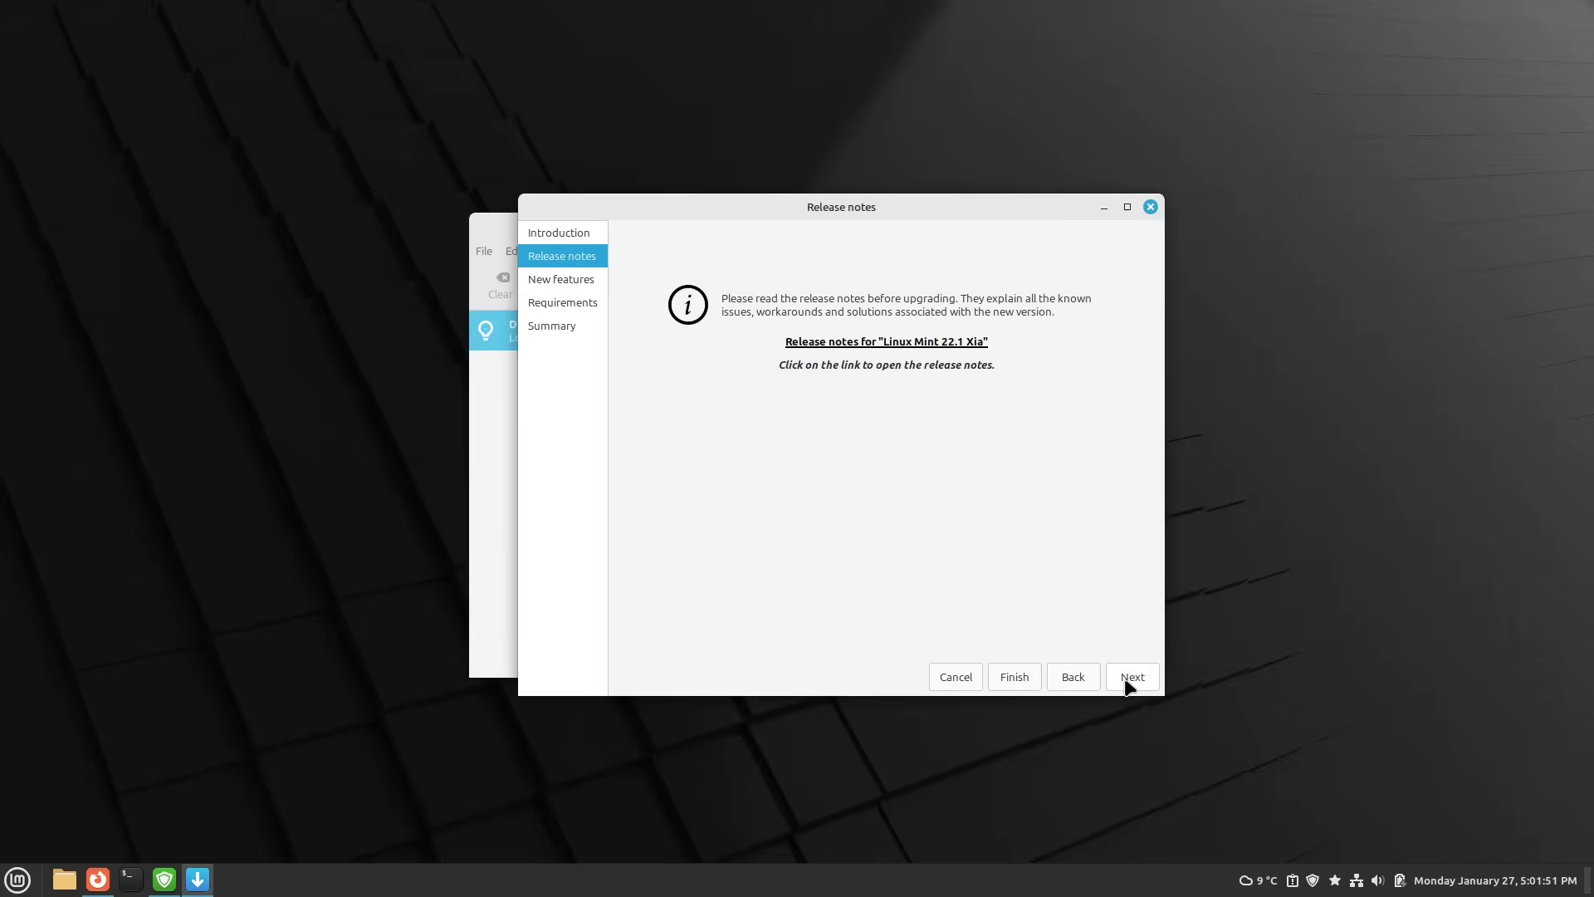
Advance past the new features page to Requirements and tick 'I understand the risk'.
left_click(1131, 679)
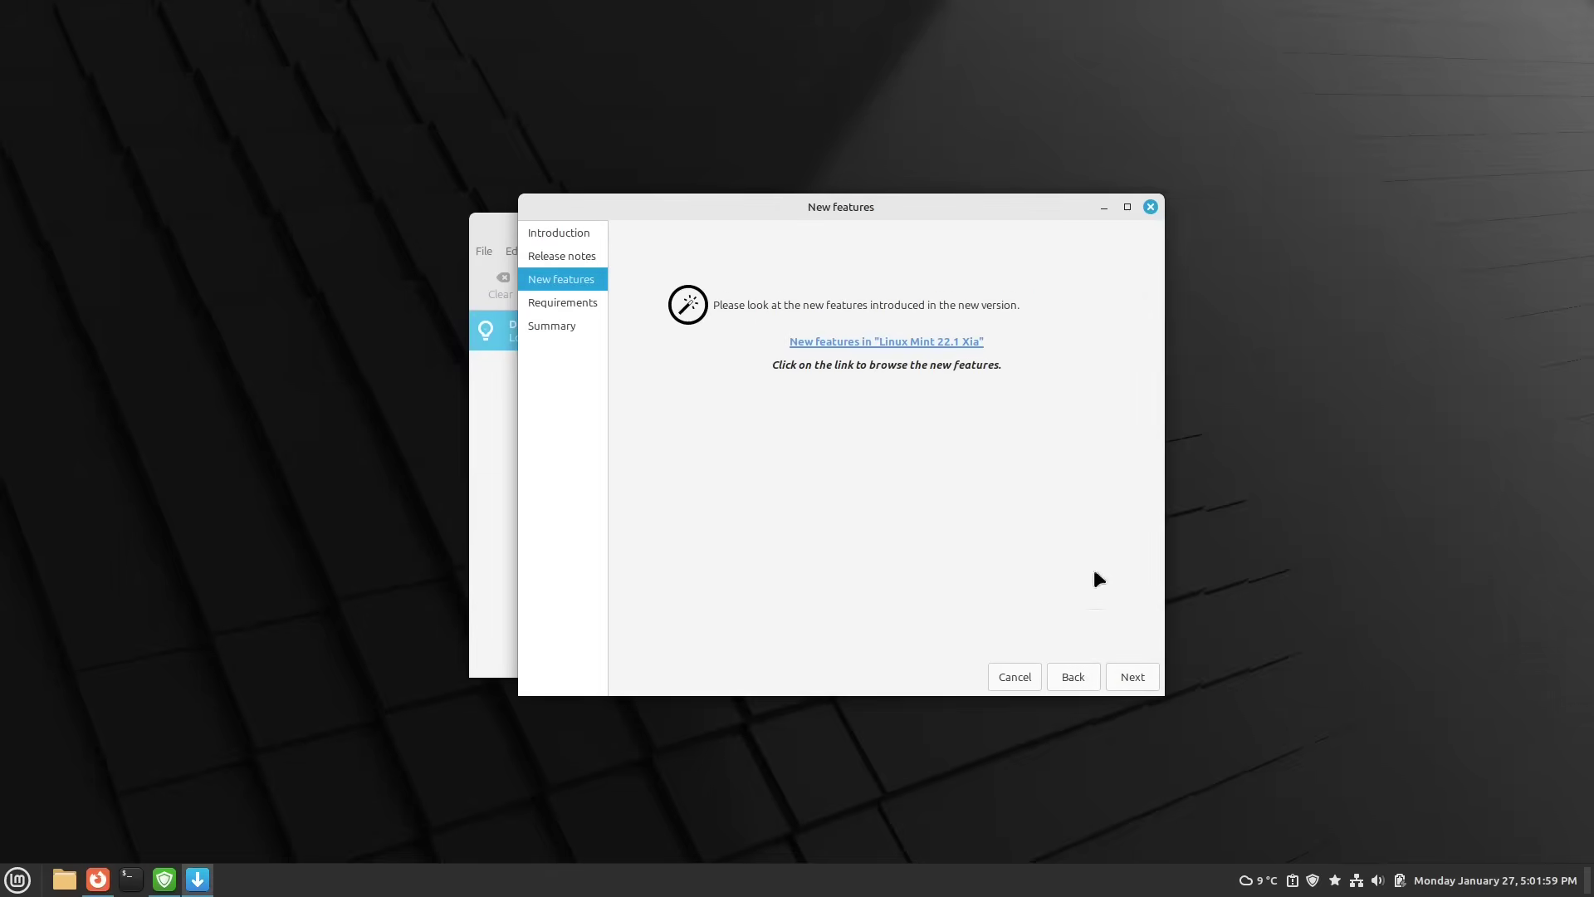
left_click(1131, 679)
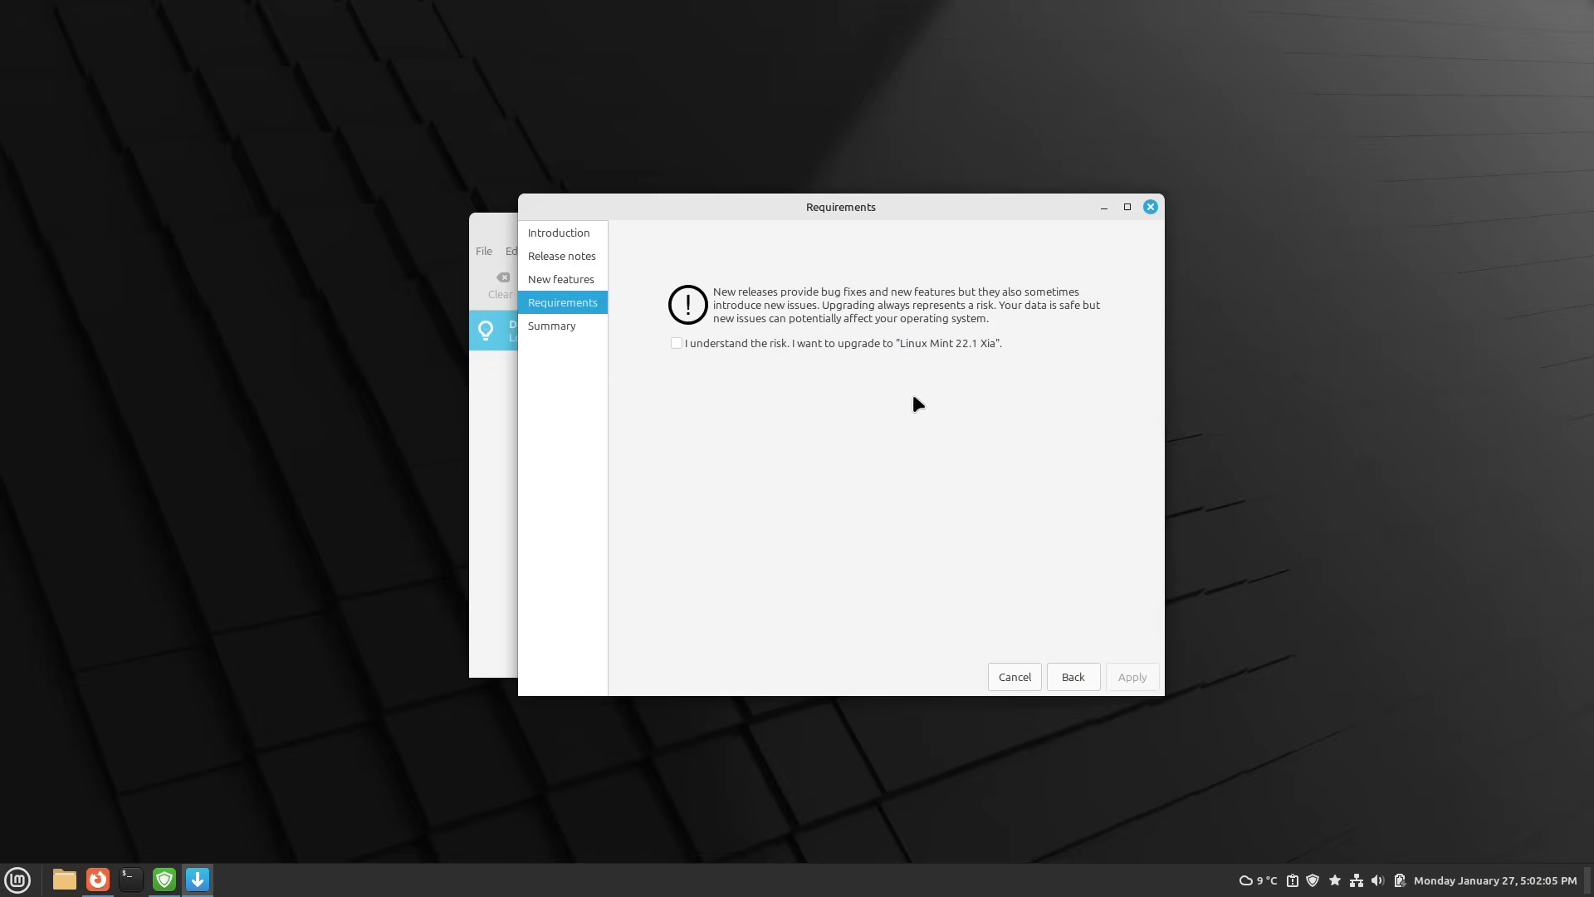
left_click(676, 343)
Apply the 22.1 upgrade with the account password, confirm the download, then close the Summary and Update Manager.
left_click(1130, 681)
type("*****")
key("Return")
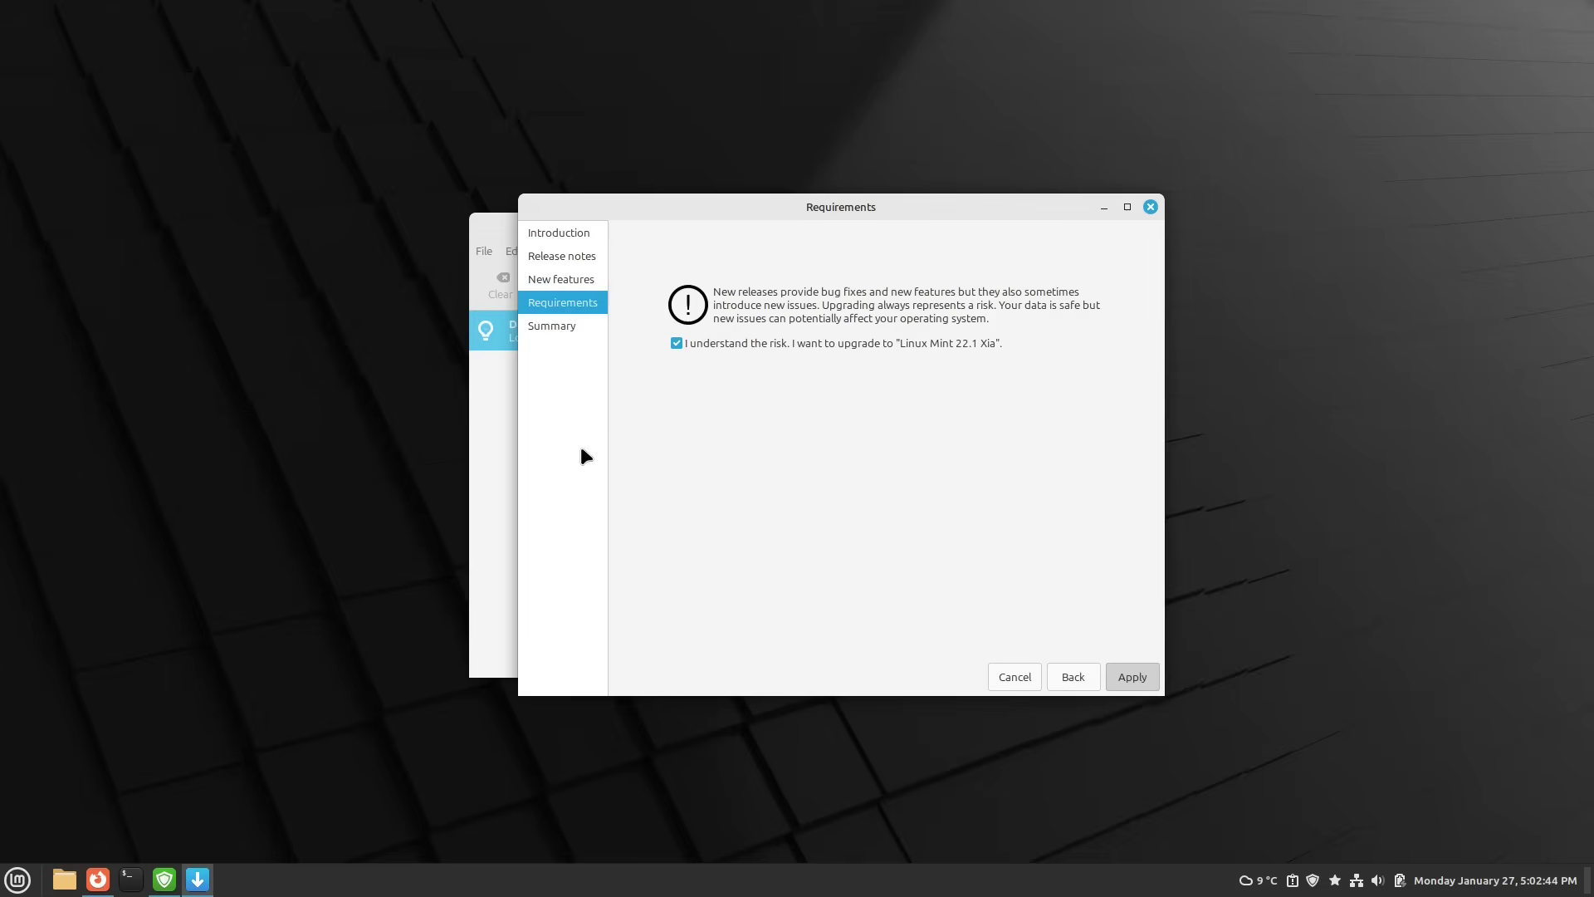
key("Return")
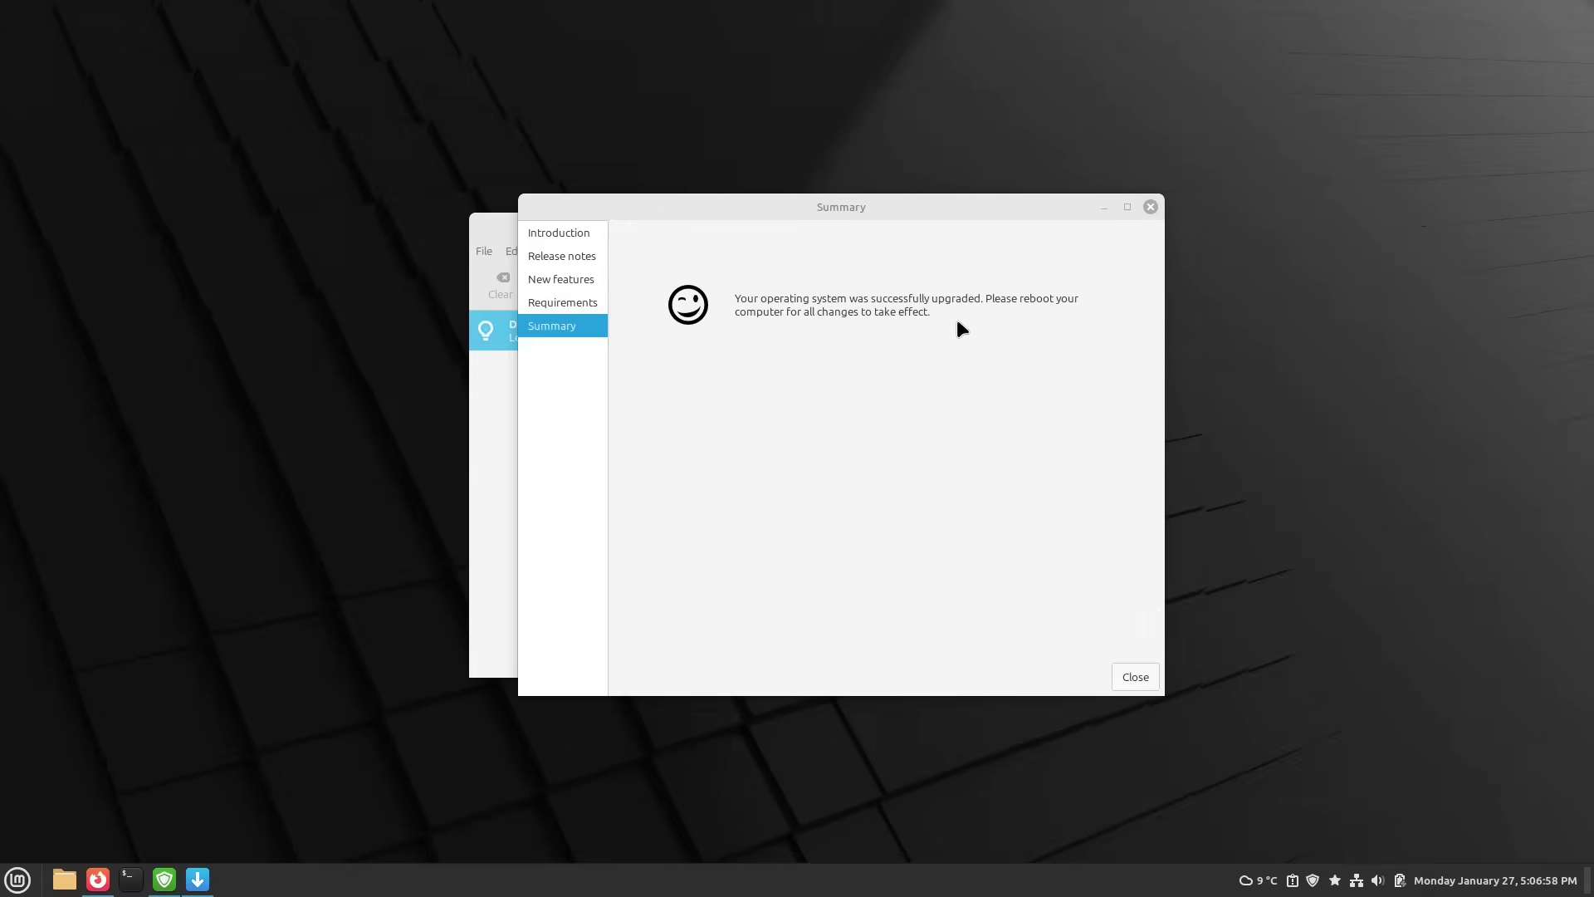
left_click(1154, 676)
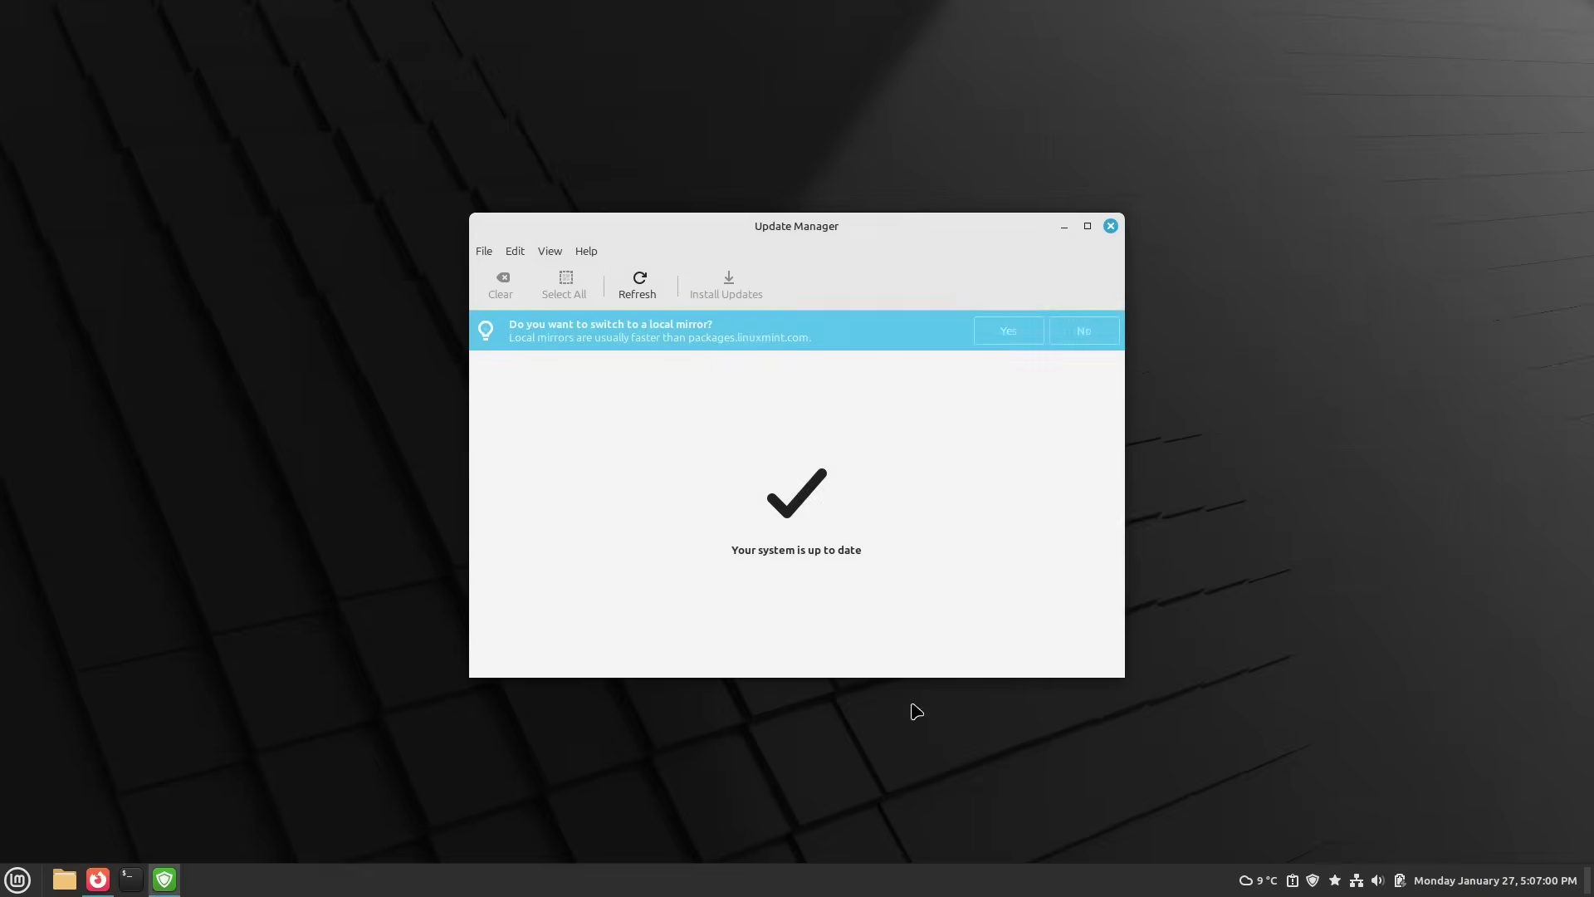
left_click(1110, 225)
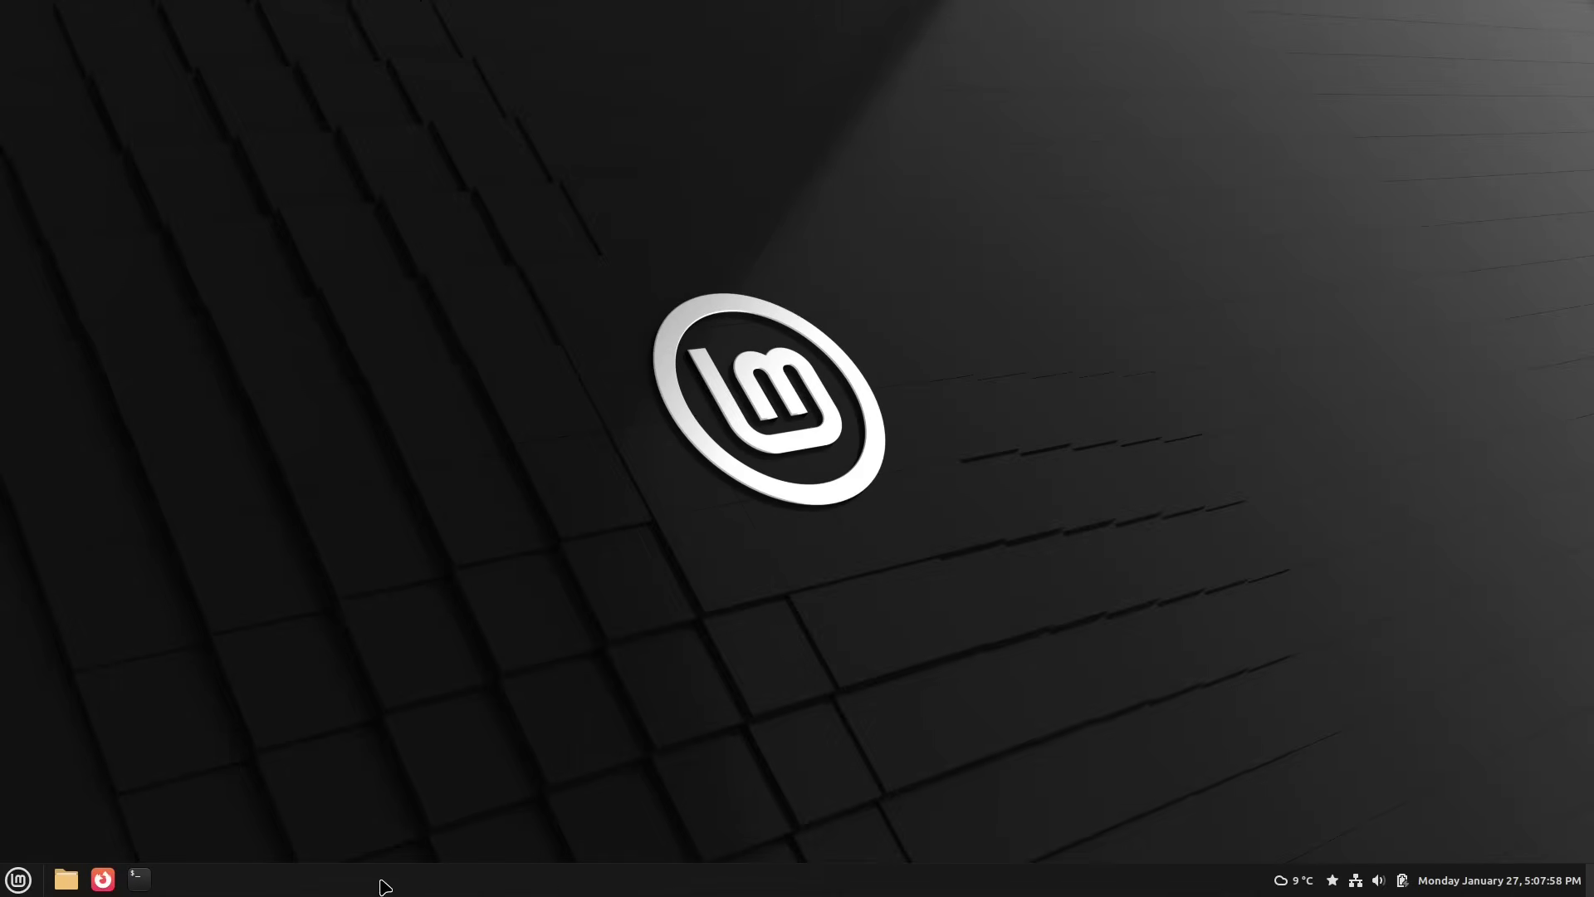
Pick the Hiding image from the Backgrounds Wallpapers collection as the desktop wallpaper.
right_click(353, 256)
left_click(416, 362)
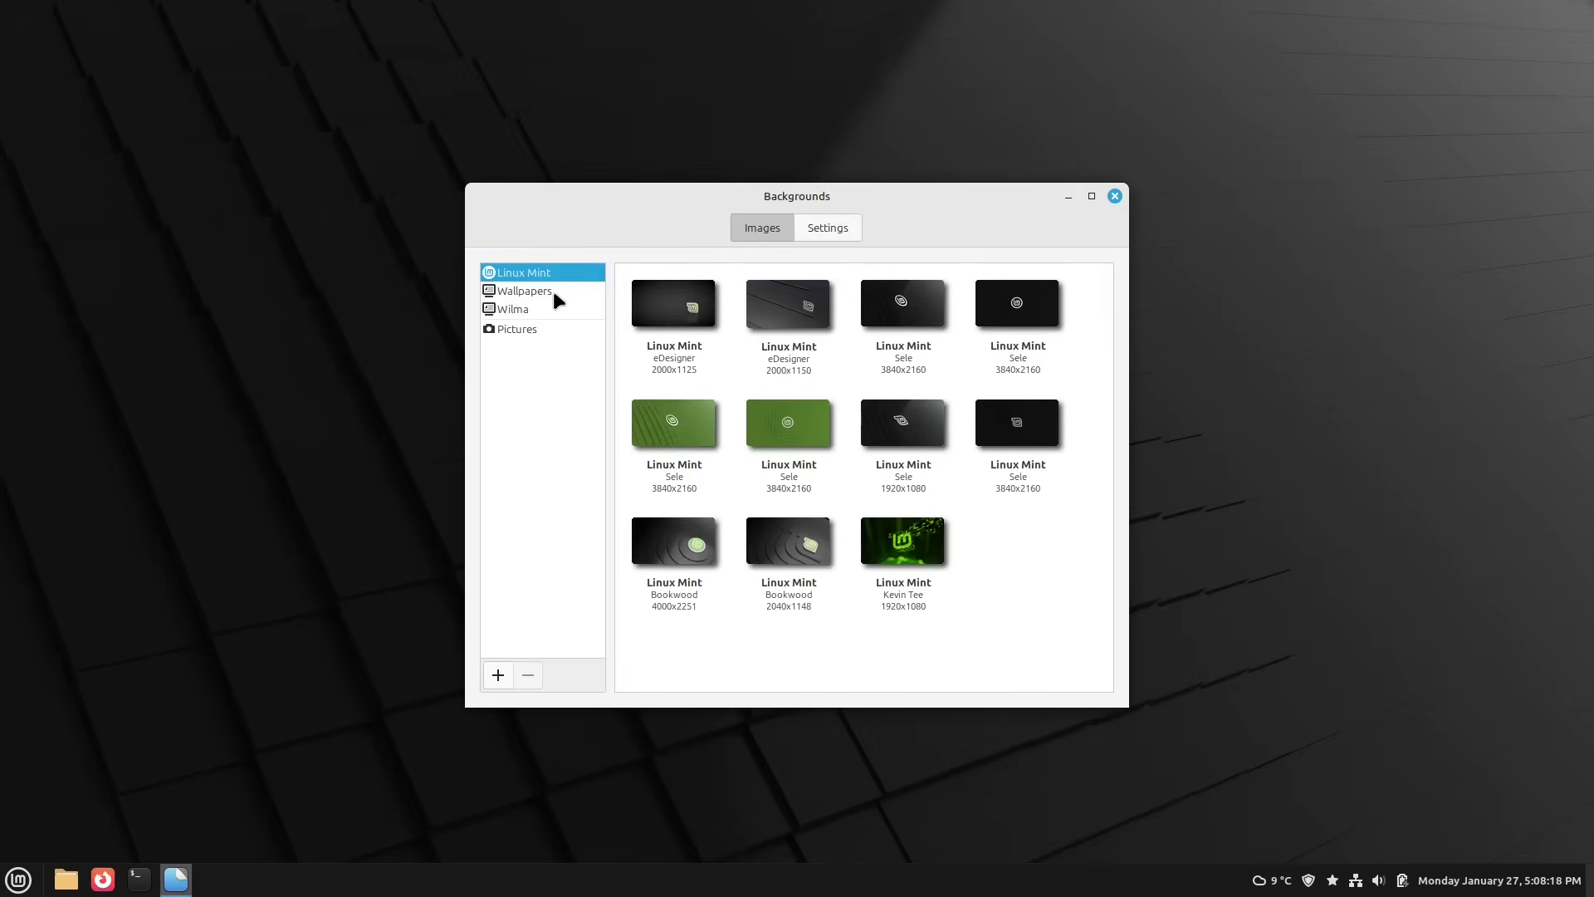
left_click(554, 293)
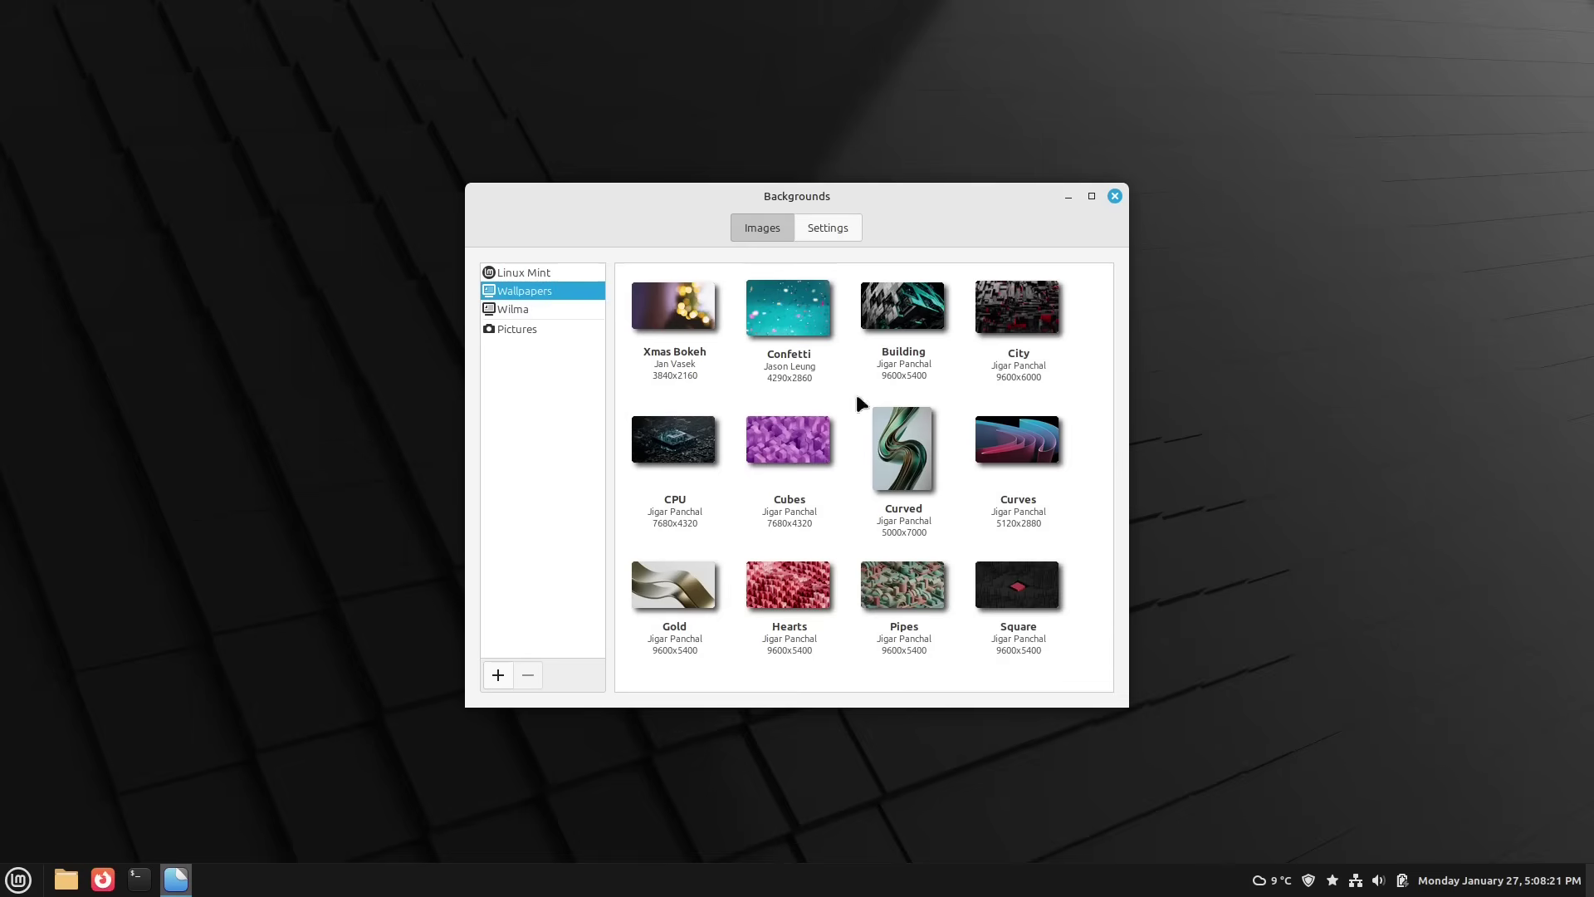
scroll(864, 474, "down", 3)
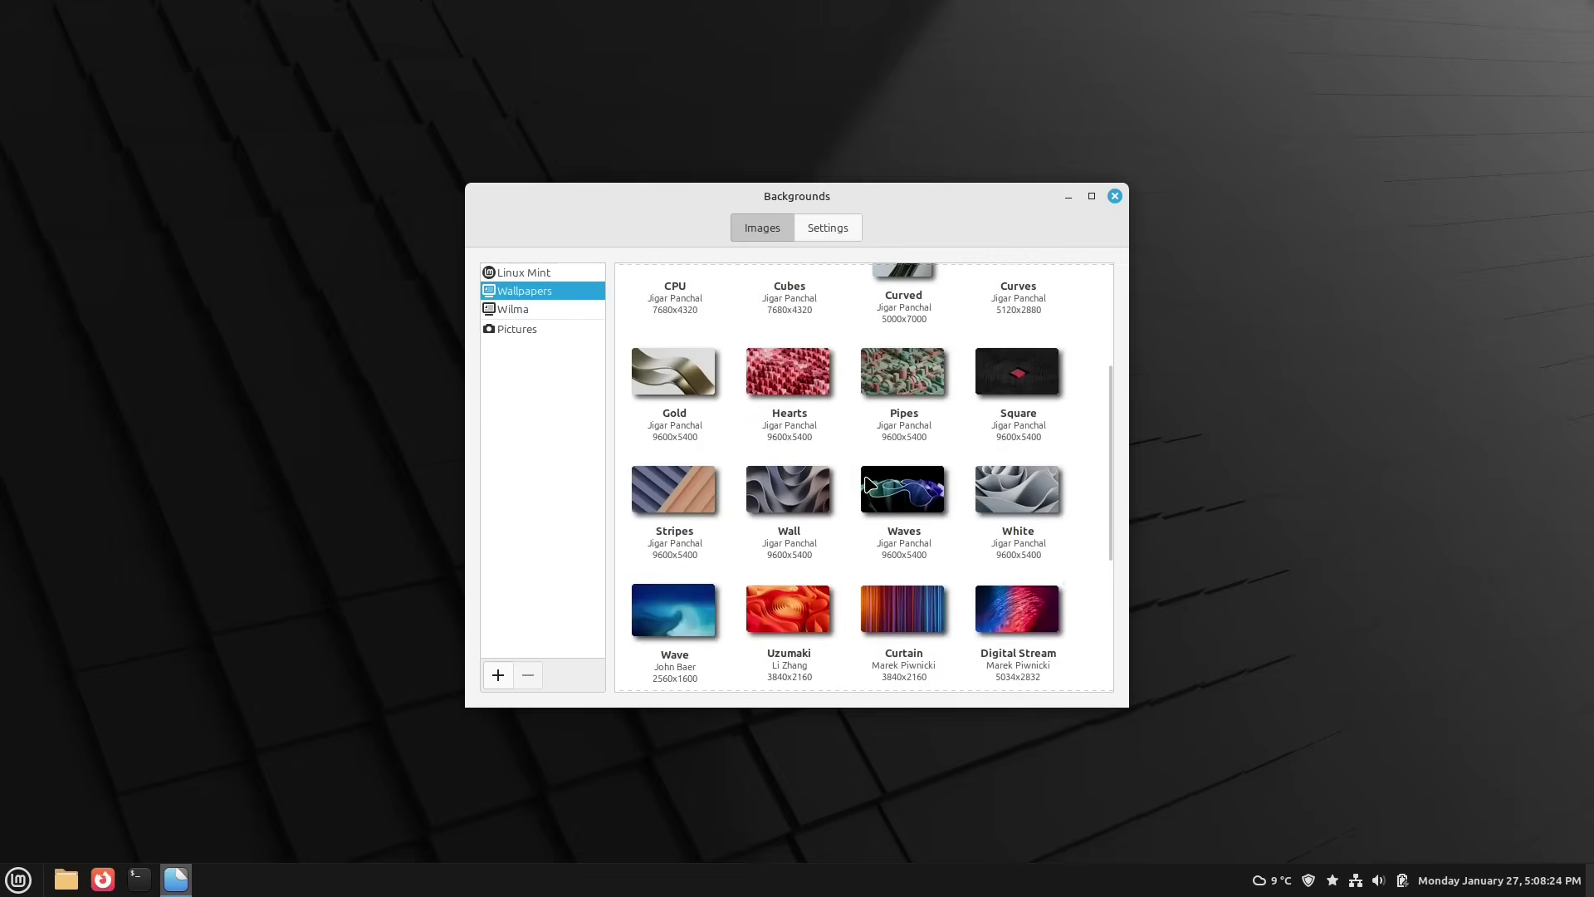
scroll(928, 455, "up", 3)
left_click(904, 453)
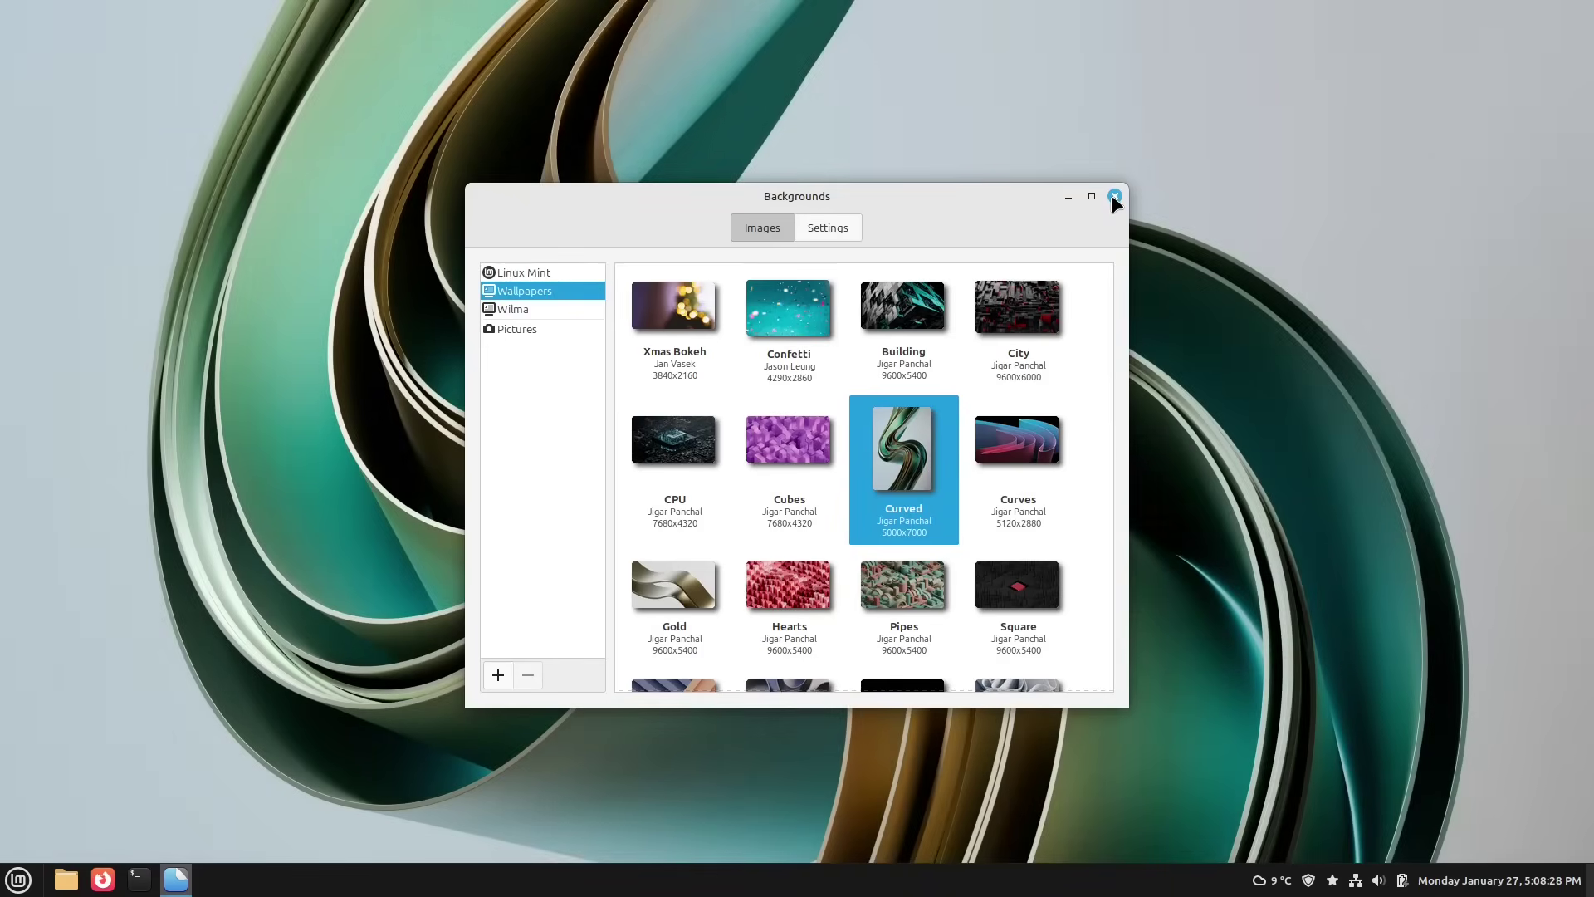
left_click(1115, 196)
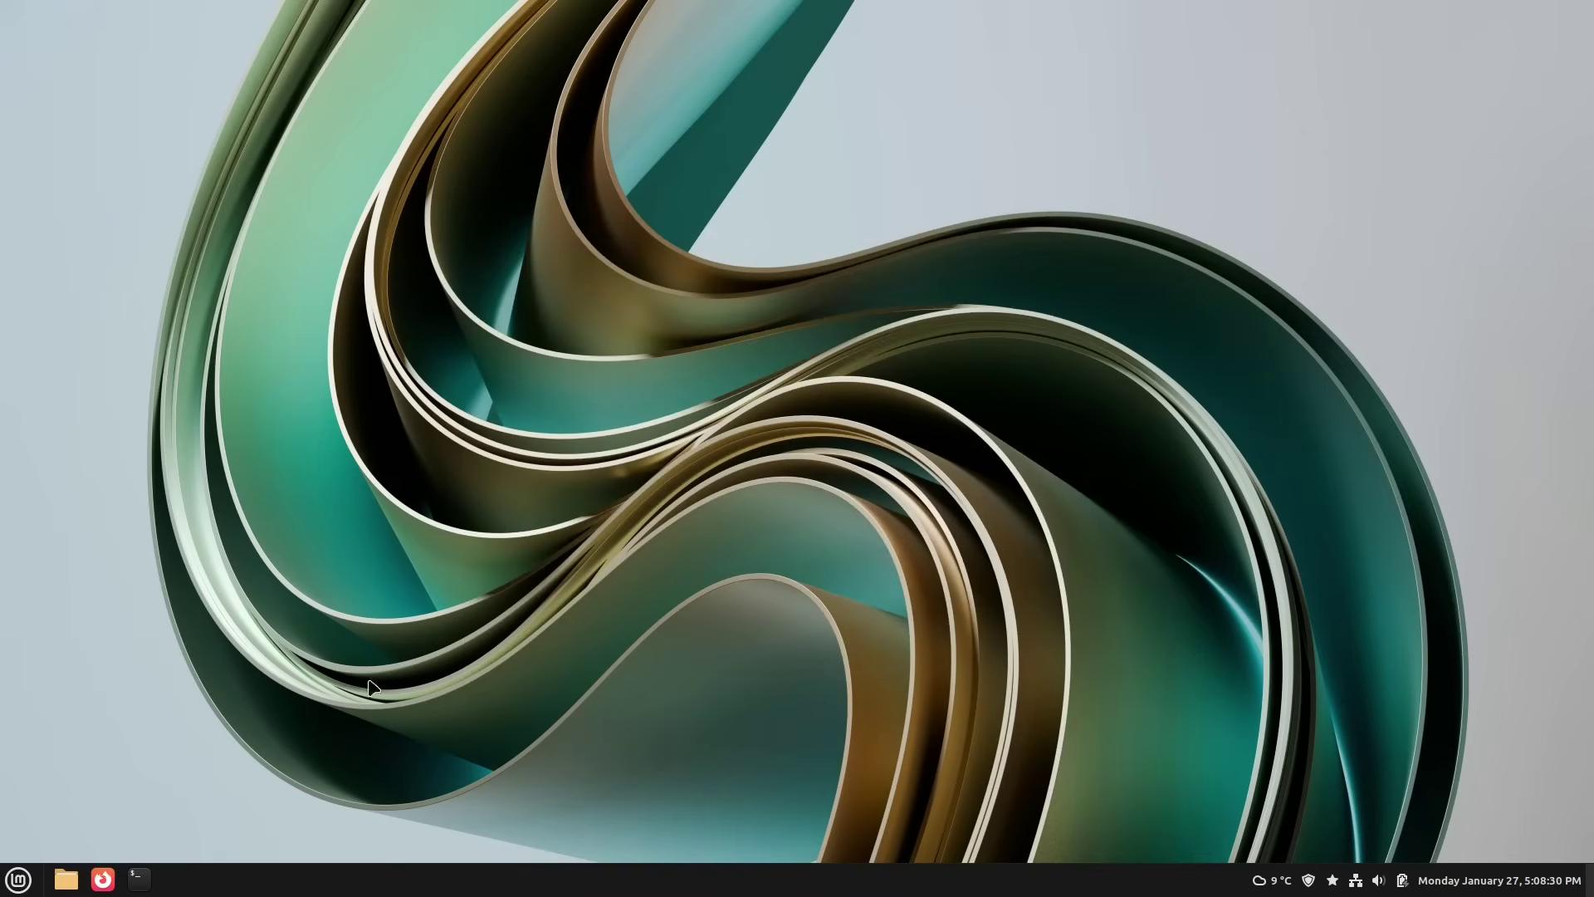
Reopen the desktop background settings to check the wallpaper choice, then close them.
right_click(407, 391)
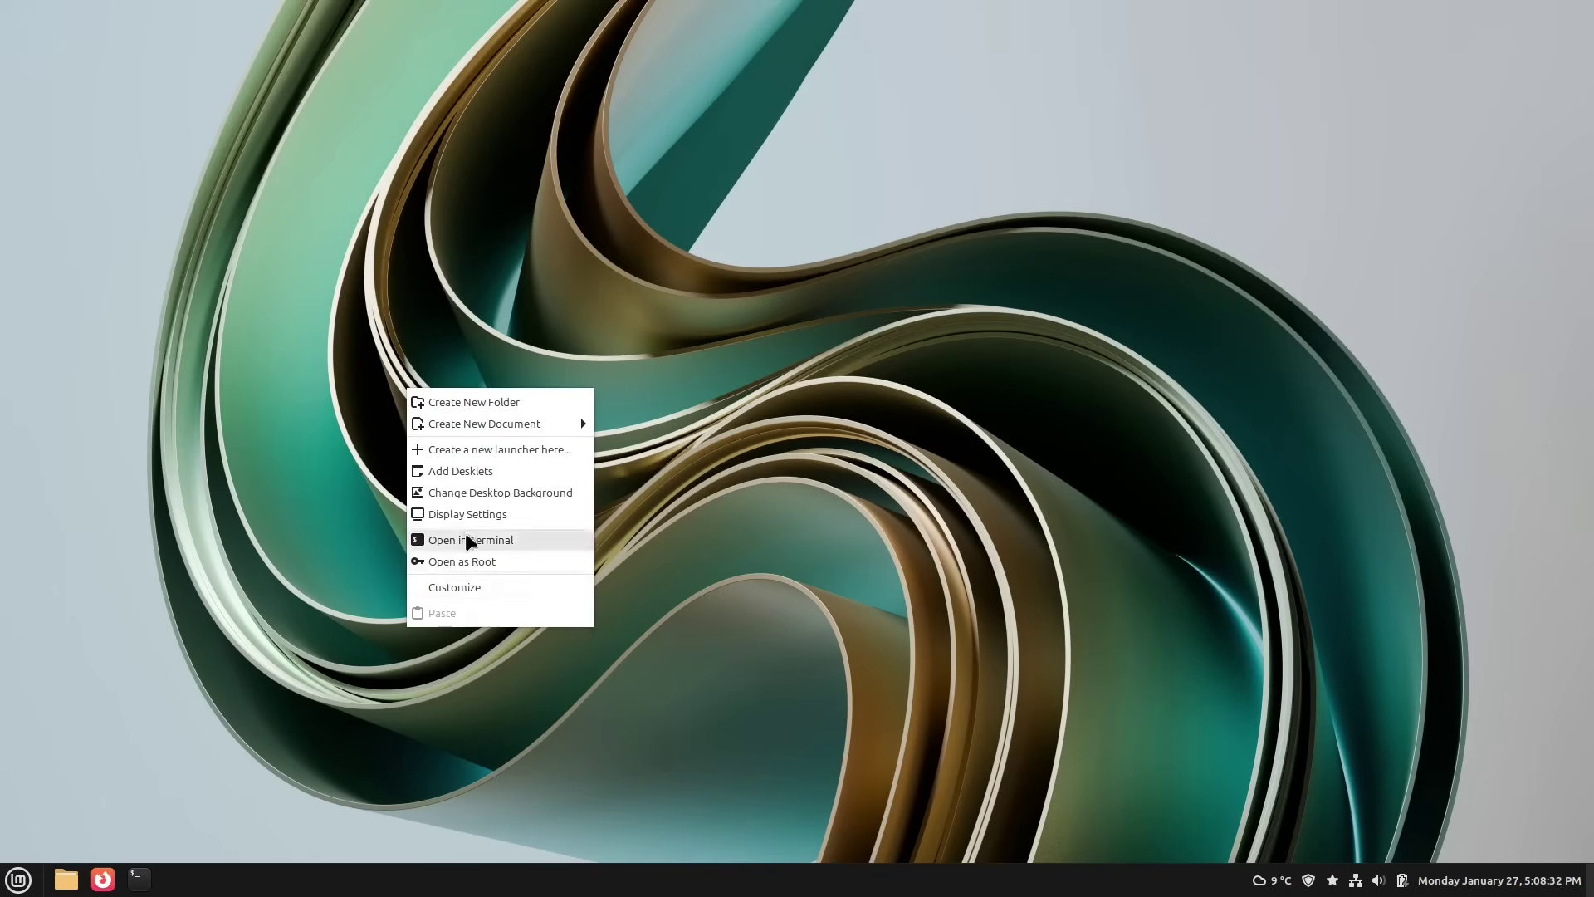
left_click(473, 492)
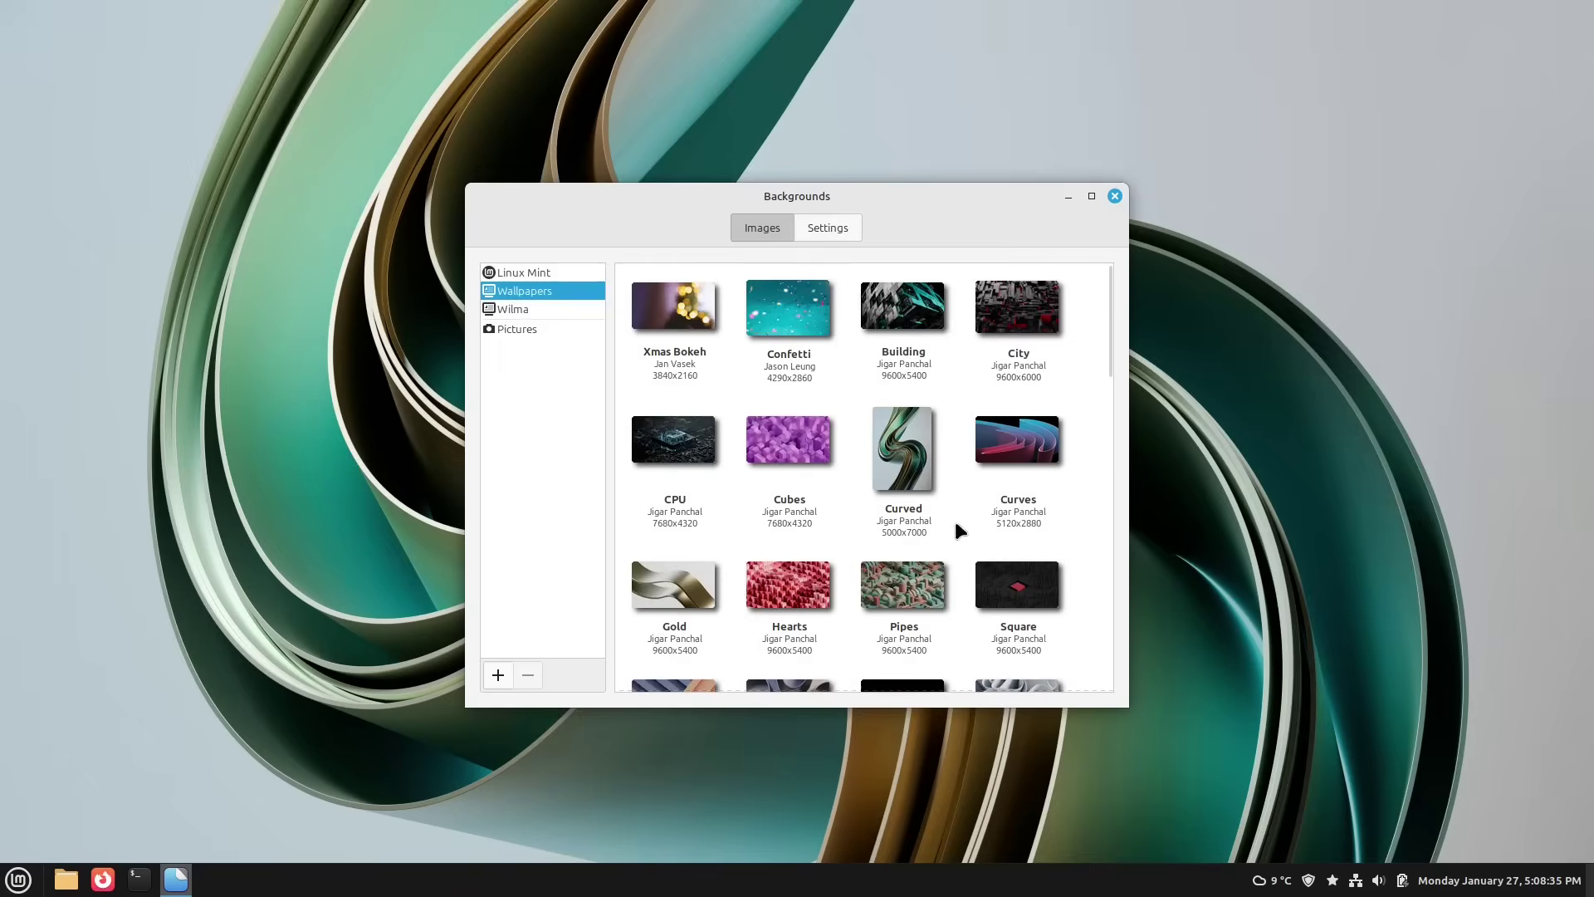
scroll(953, 530, "down", 15)
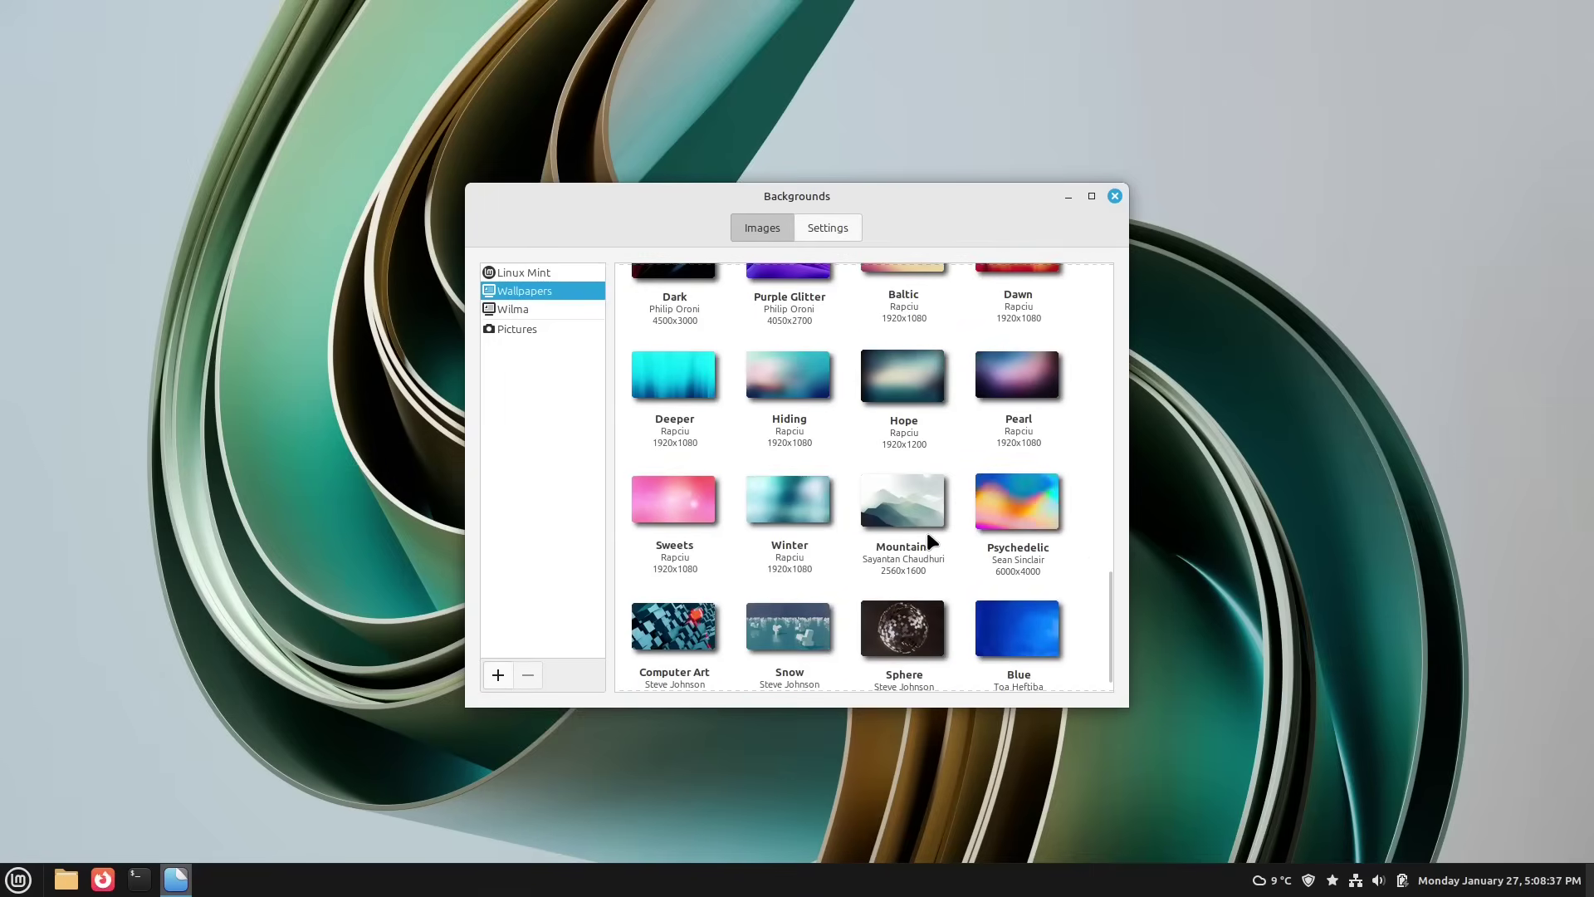
scroll(927, 536, "up", 3)
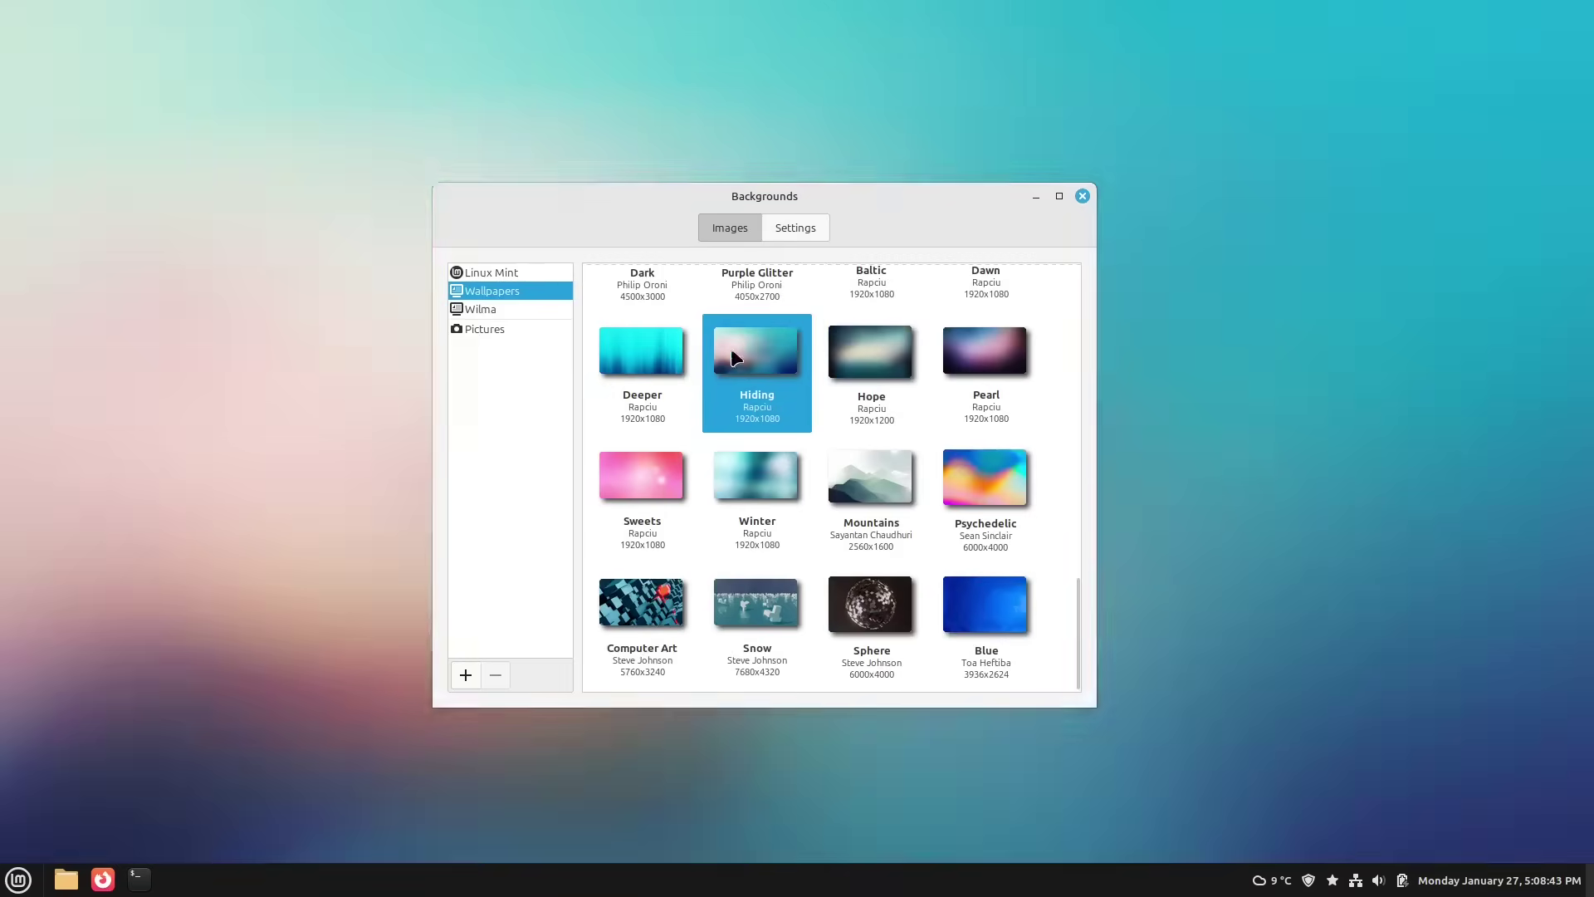
left_click(1082, 197)
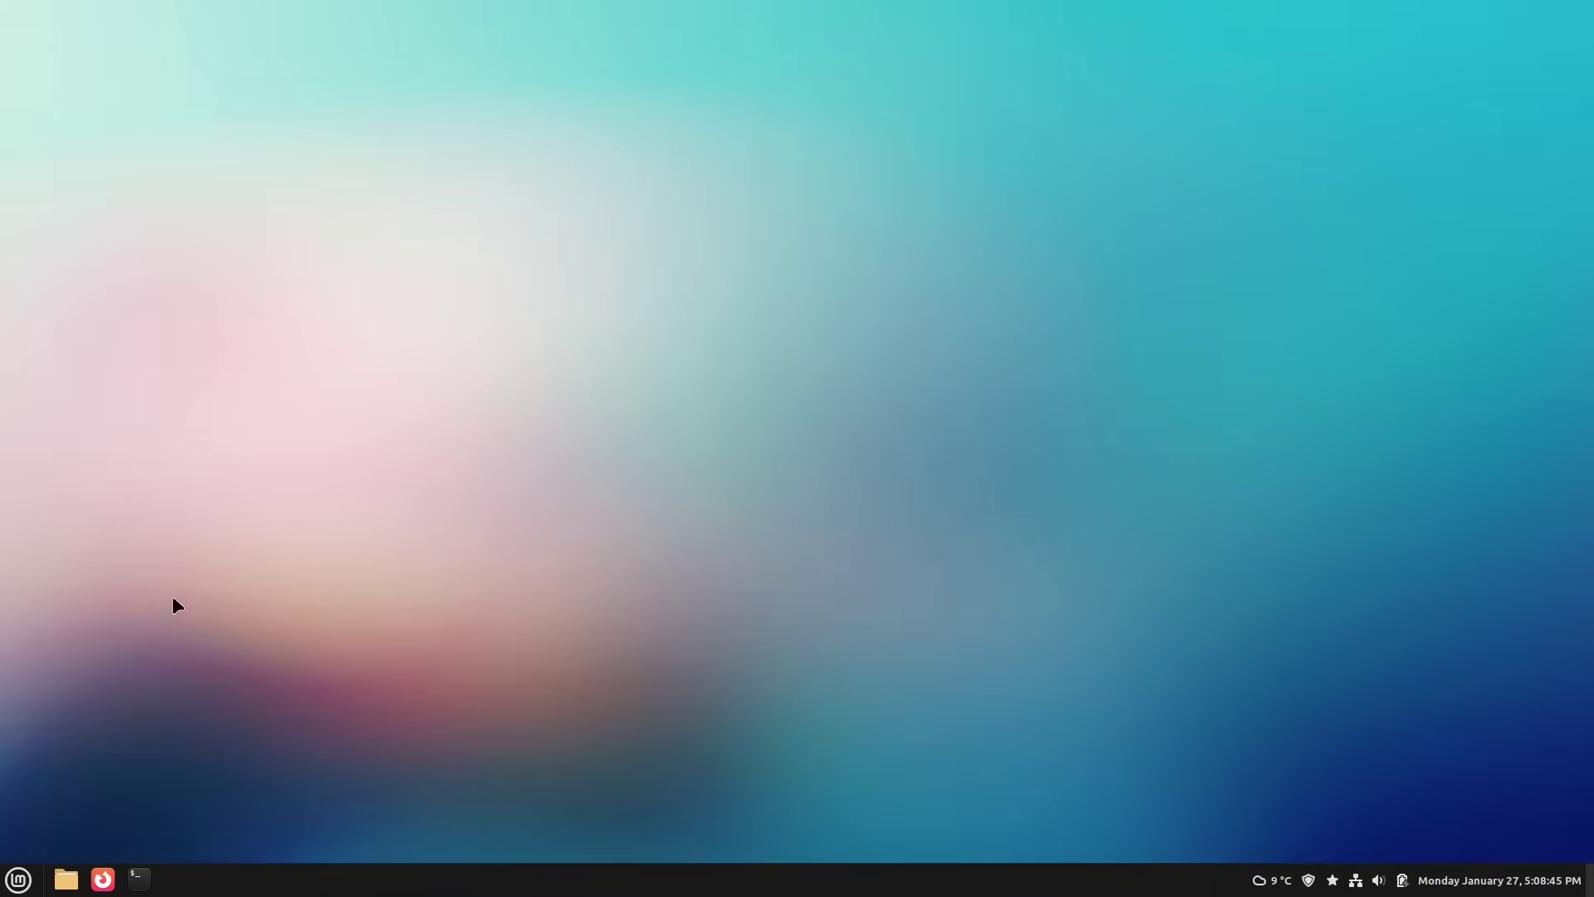
Launch Linux-Assistant via a 'linux' Menu search, postpone its update notice, and confirm version 22.1 before closing.
left_click(16, 878)
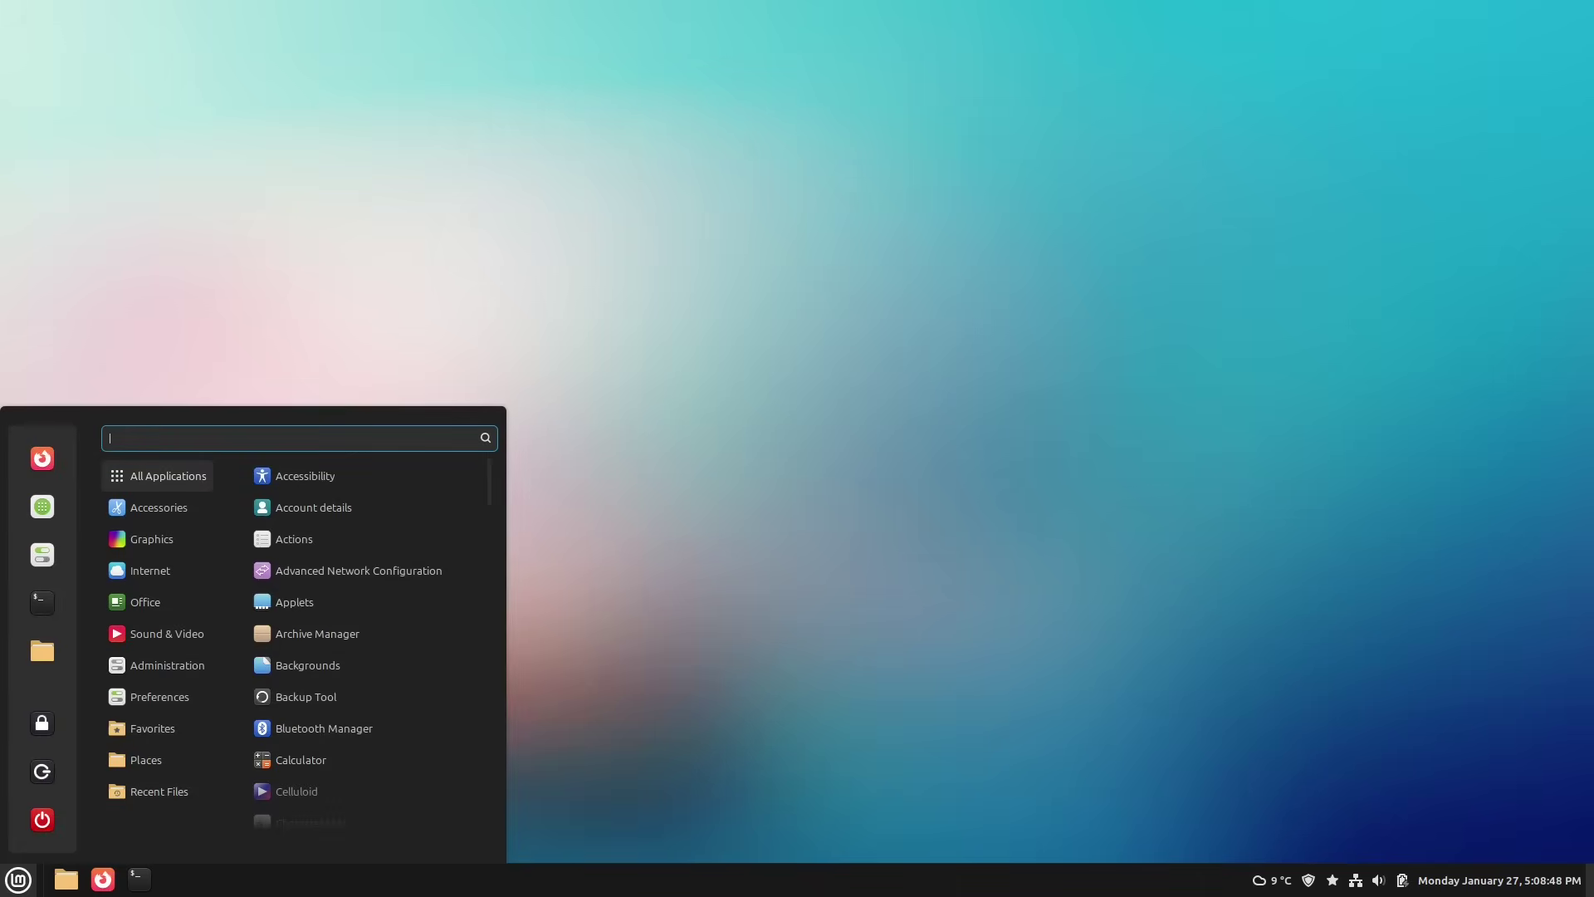
type("linux")
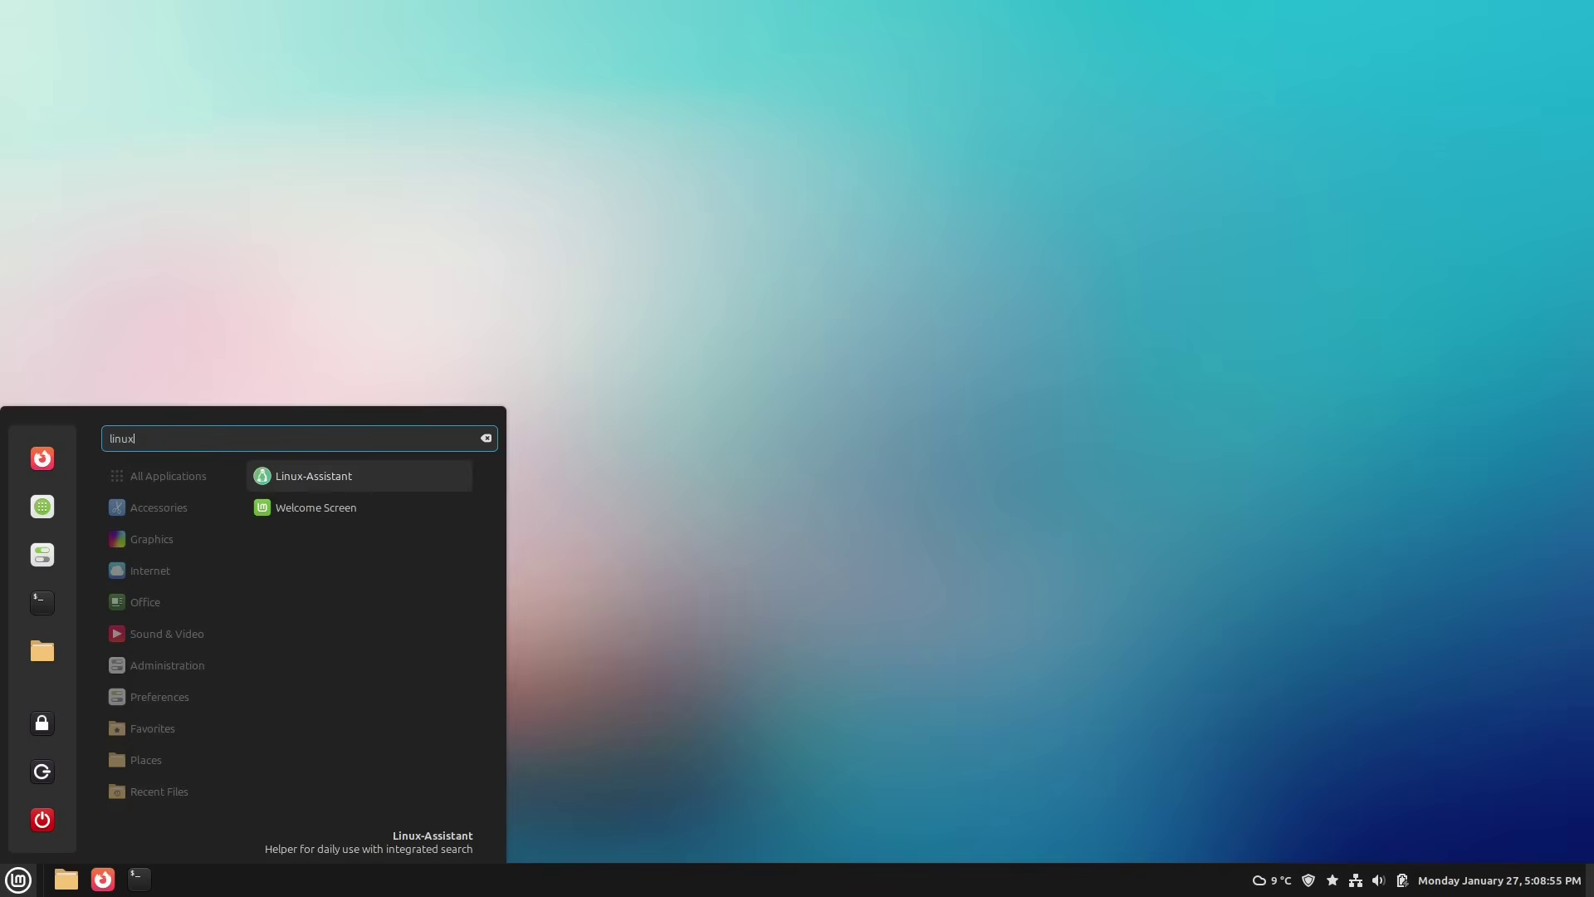
key("ctrl+a")
key("Return")
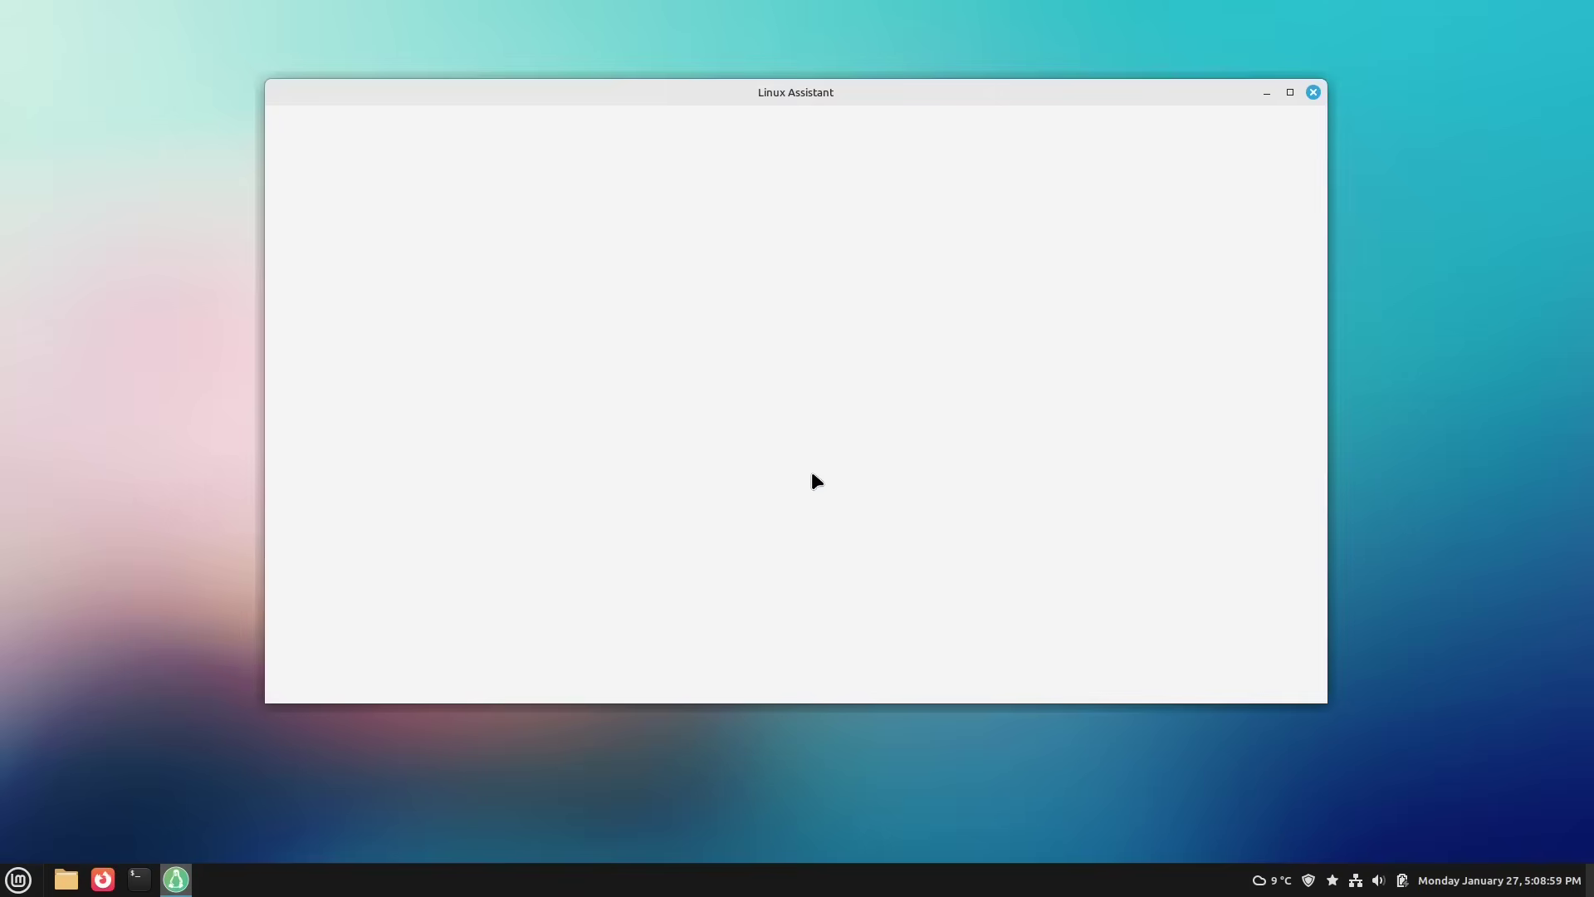
left_click(710, 703)
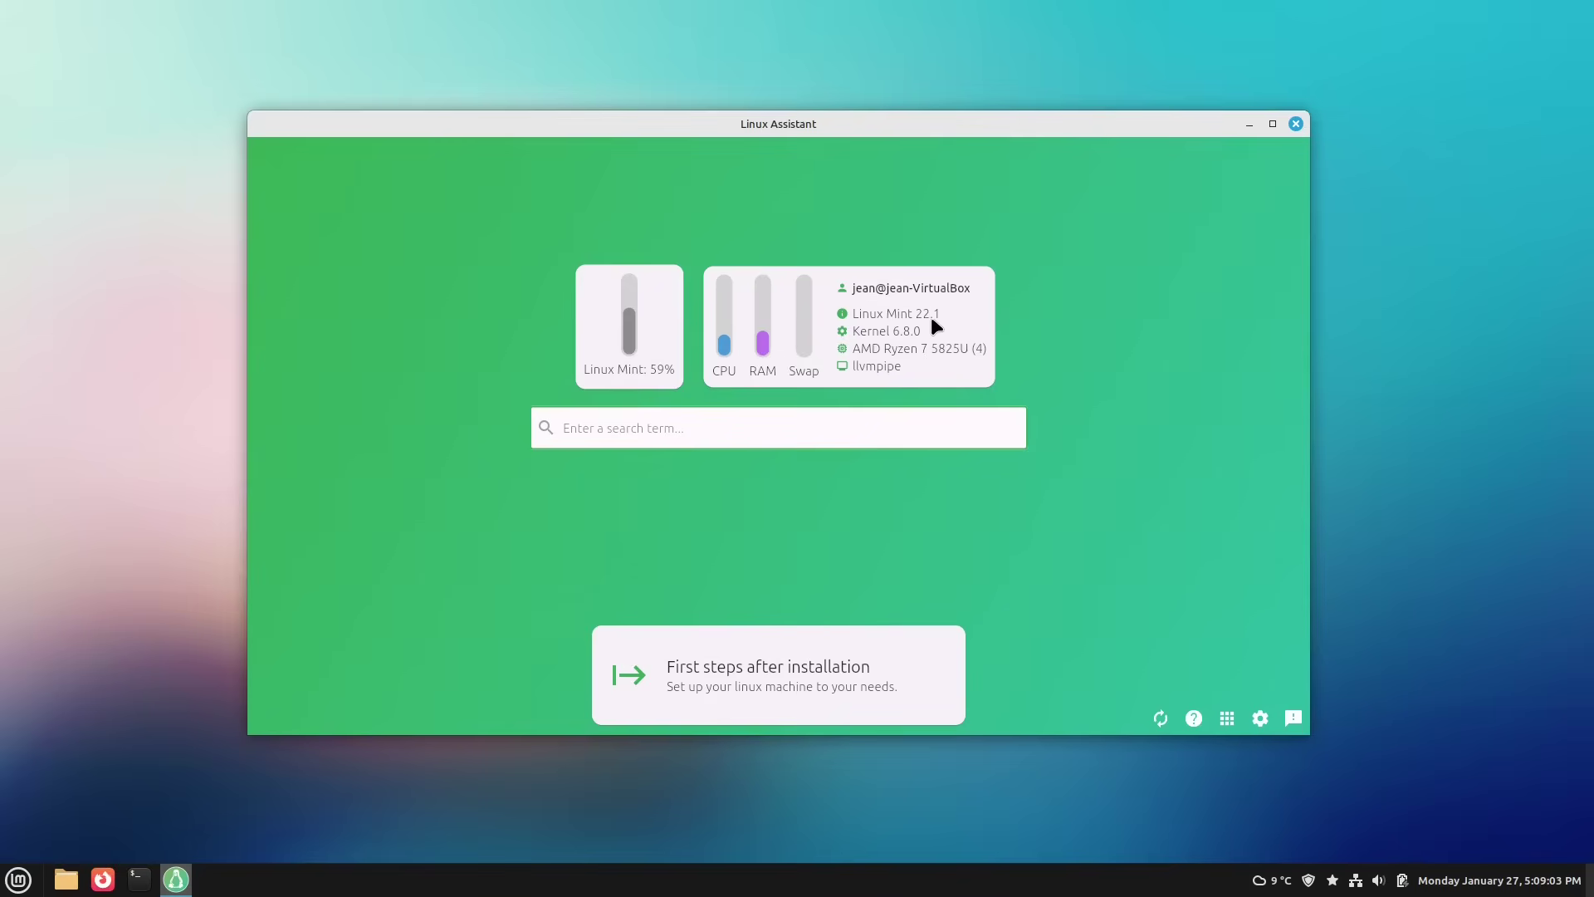
left_click(1295, 124)
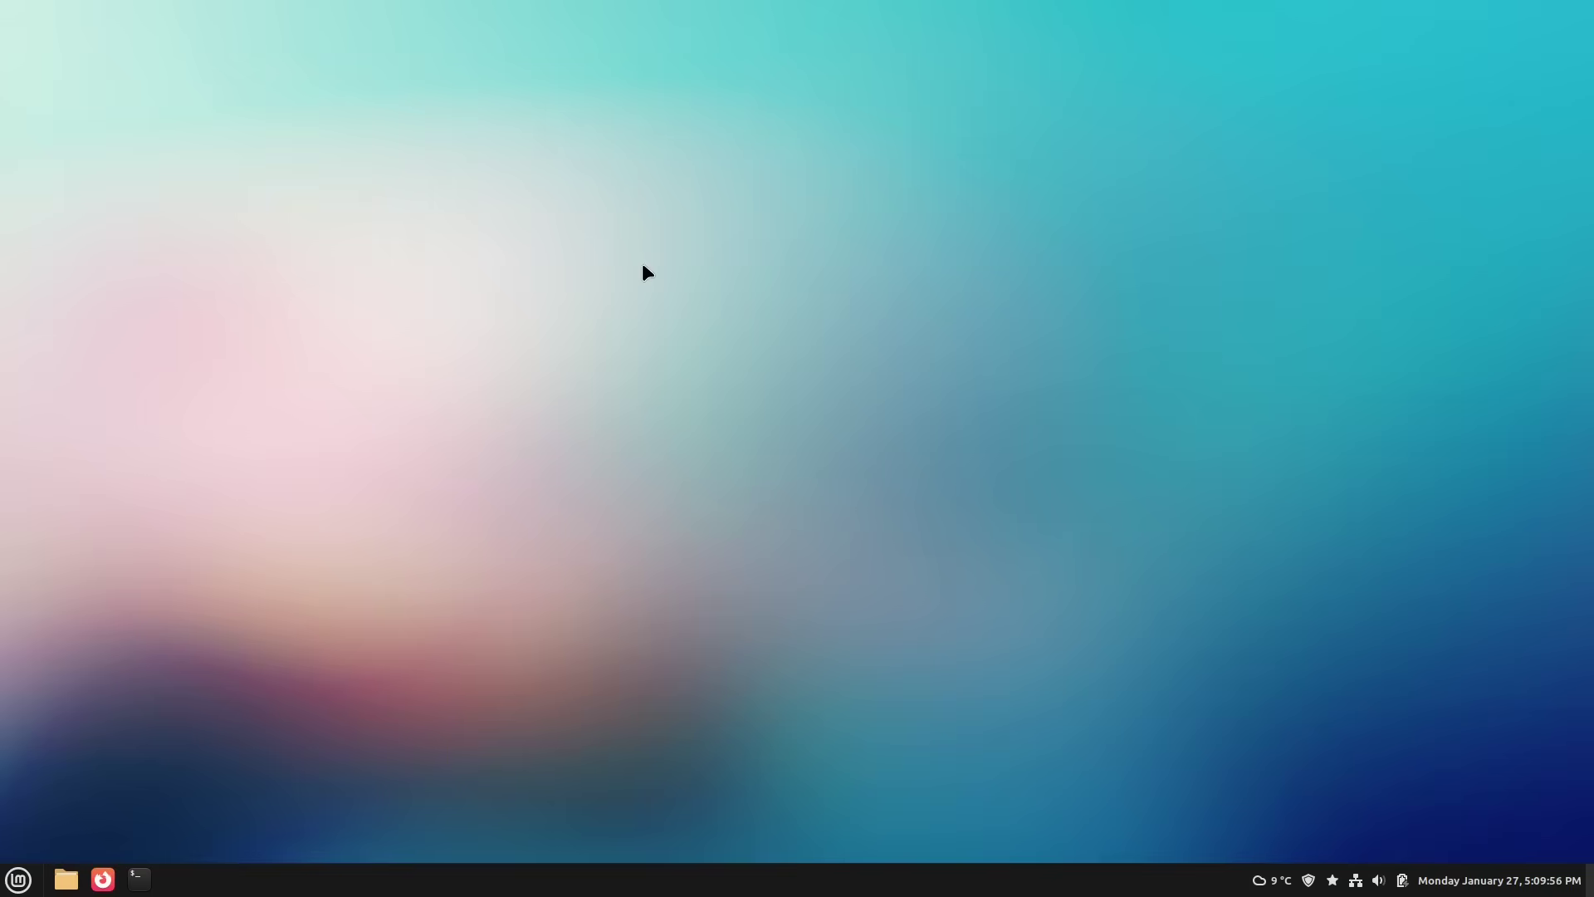
Launch Firefox from the taskbar, showing the Linux Ort homepage.
left_click(103, 879)
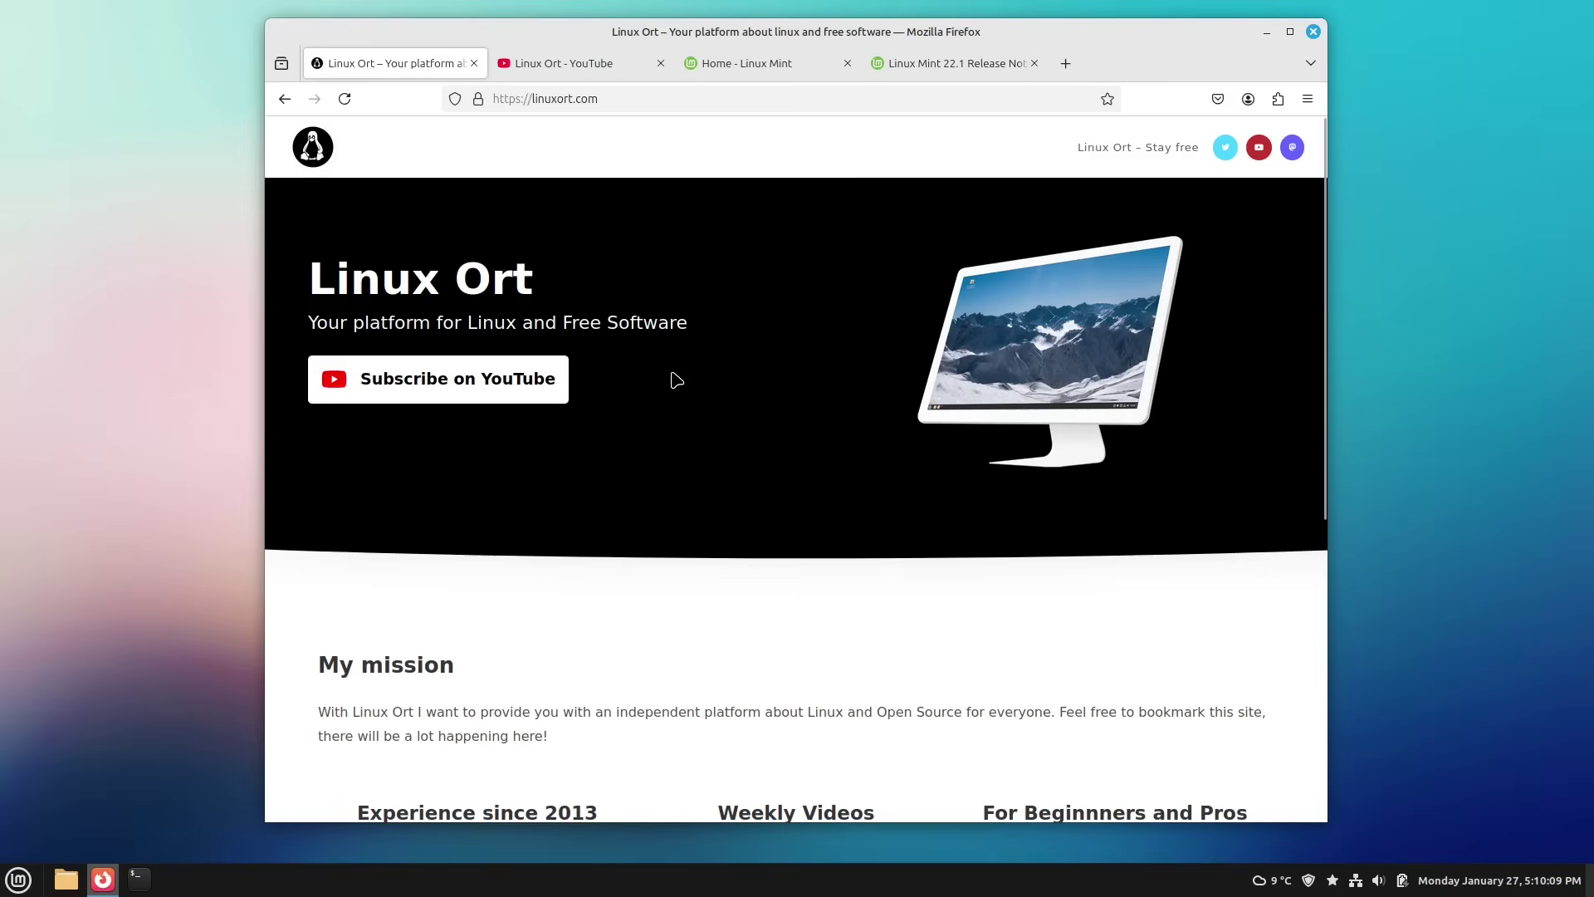